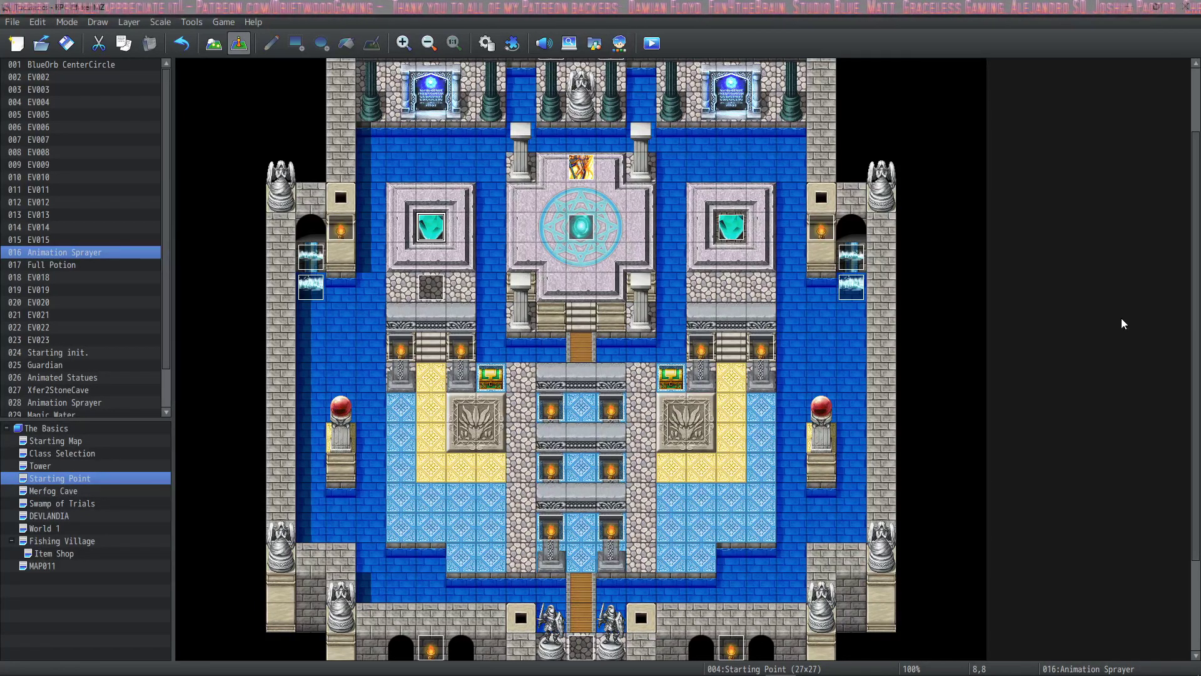
Step: Select the empty tile at 11,8 below the central platform and bring up its context menu
left_click(578, 290)
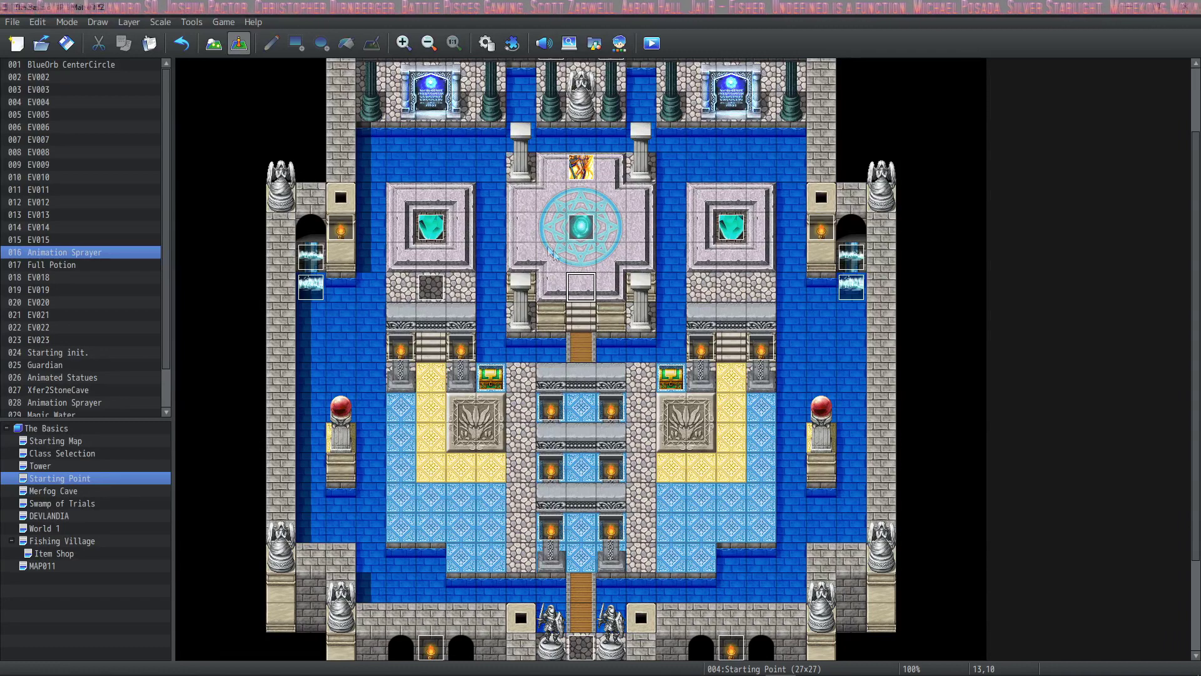
left_click(517, 219)
right_click(517, 219)
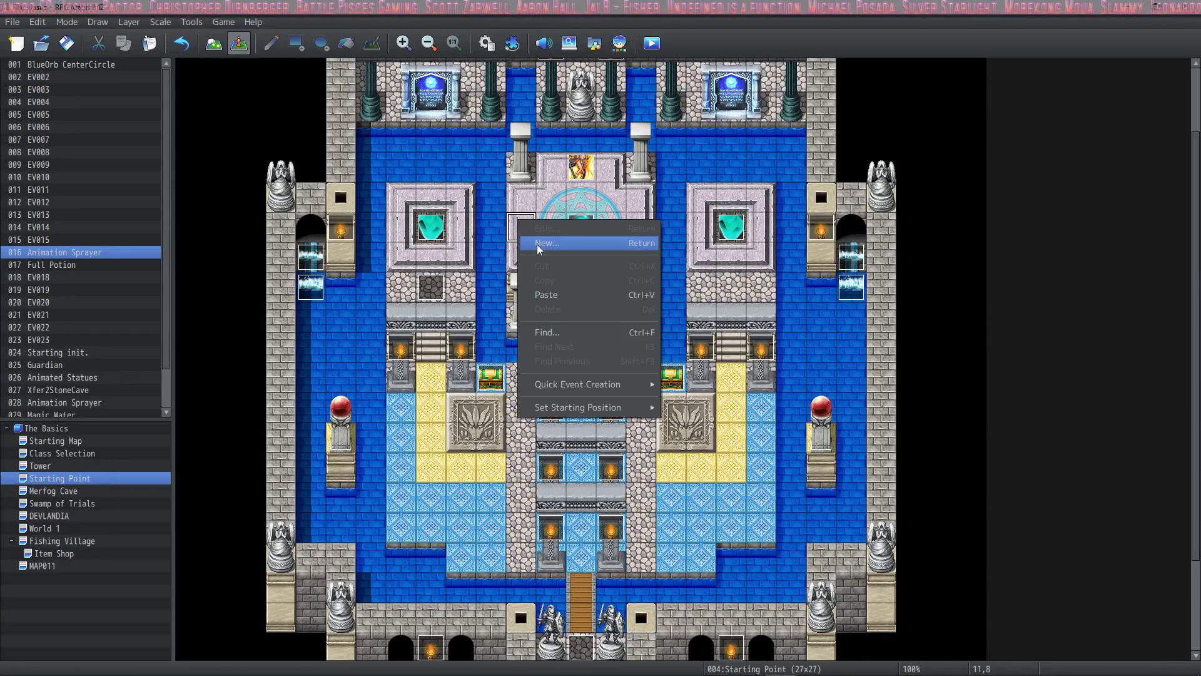
Step: Create a new event named 'Quest Giver' on the tile and give it a character sprite
left_click(550, 244)
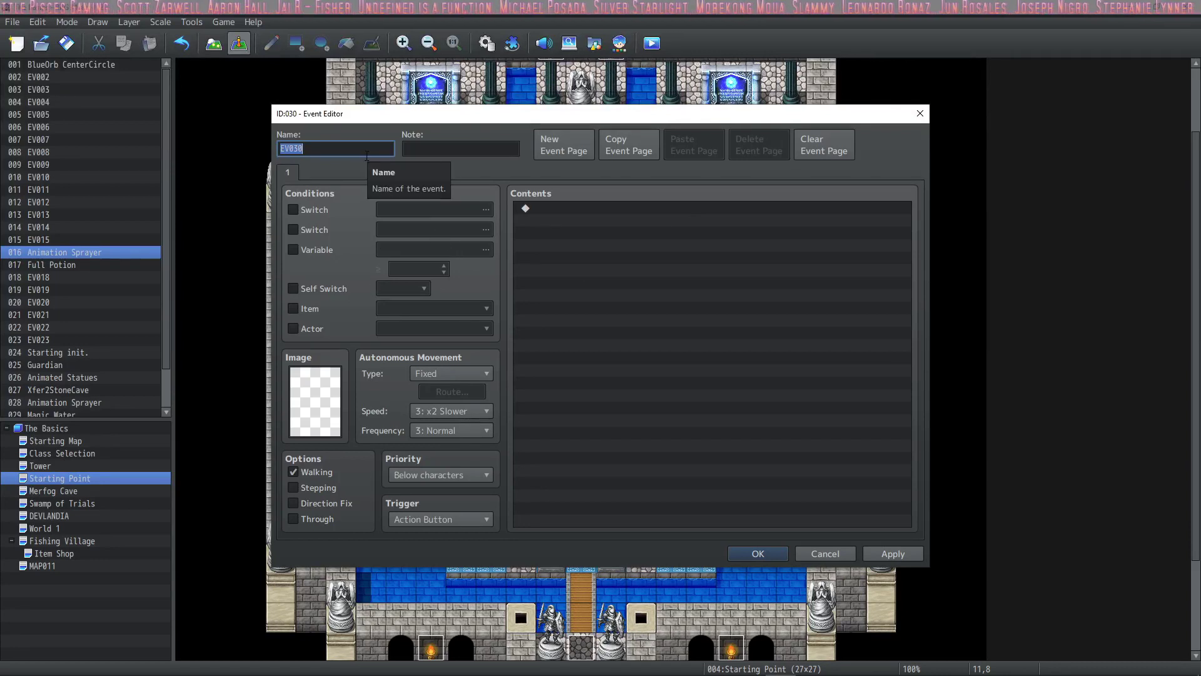
type("Quest Giver")
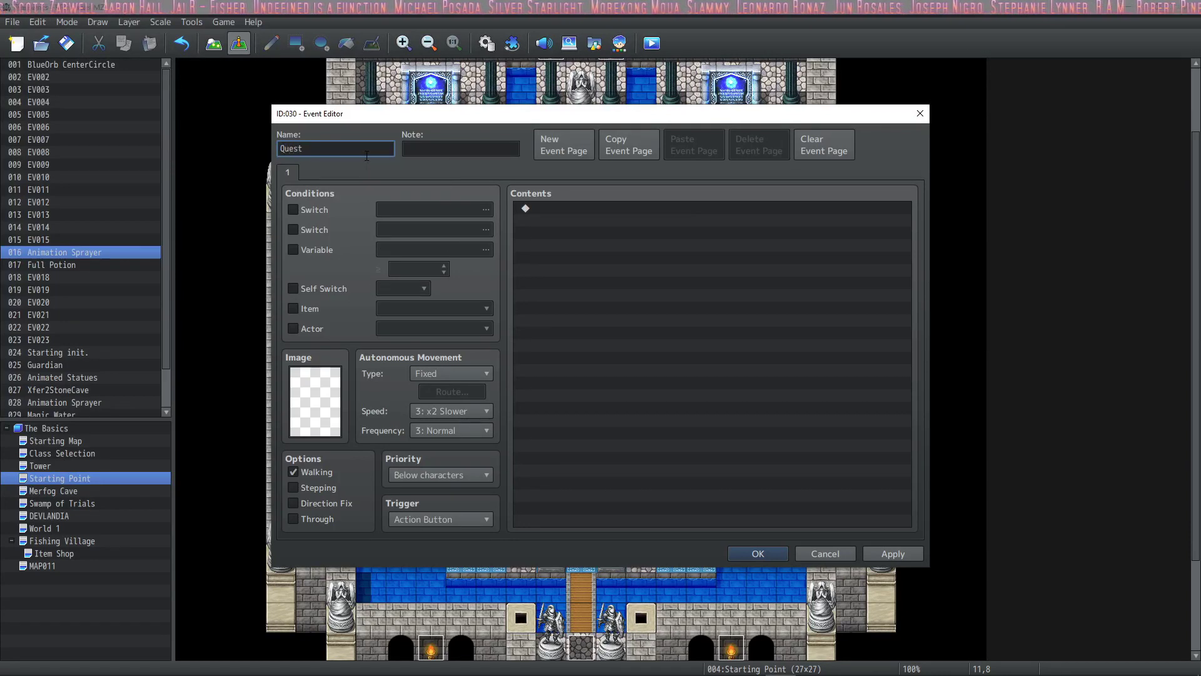
double_click(325, 398)
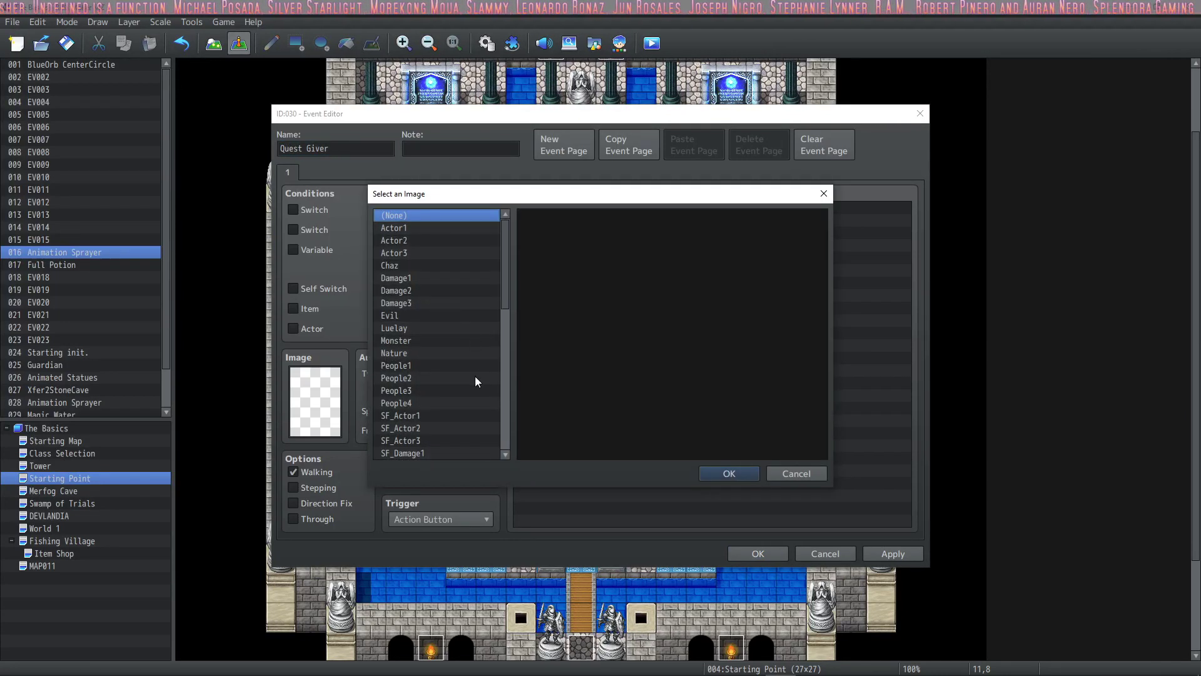
double_click(453, 333)
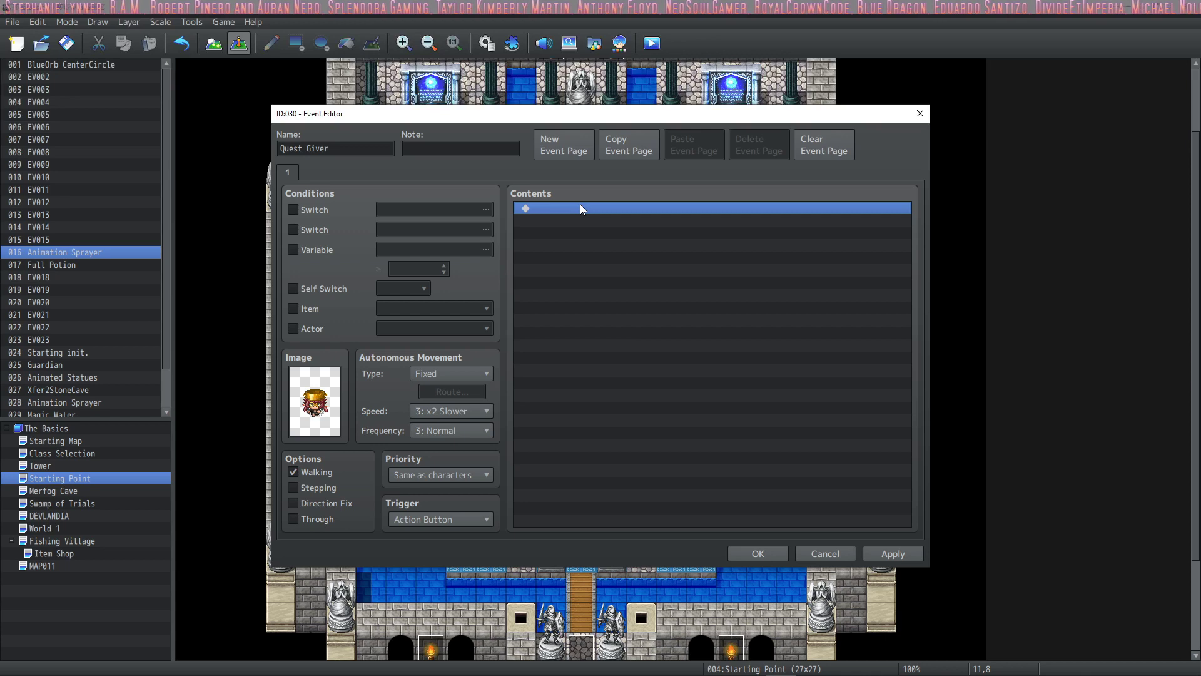
Step: Add a Show Text command using the second Luelay face portrait
right_click(554, 207)
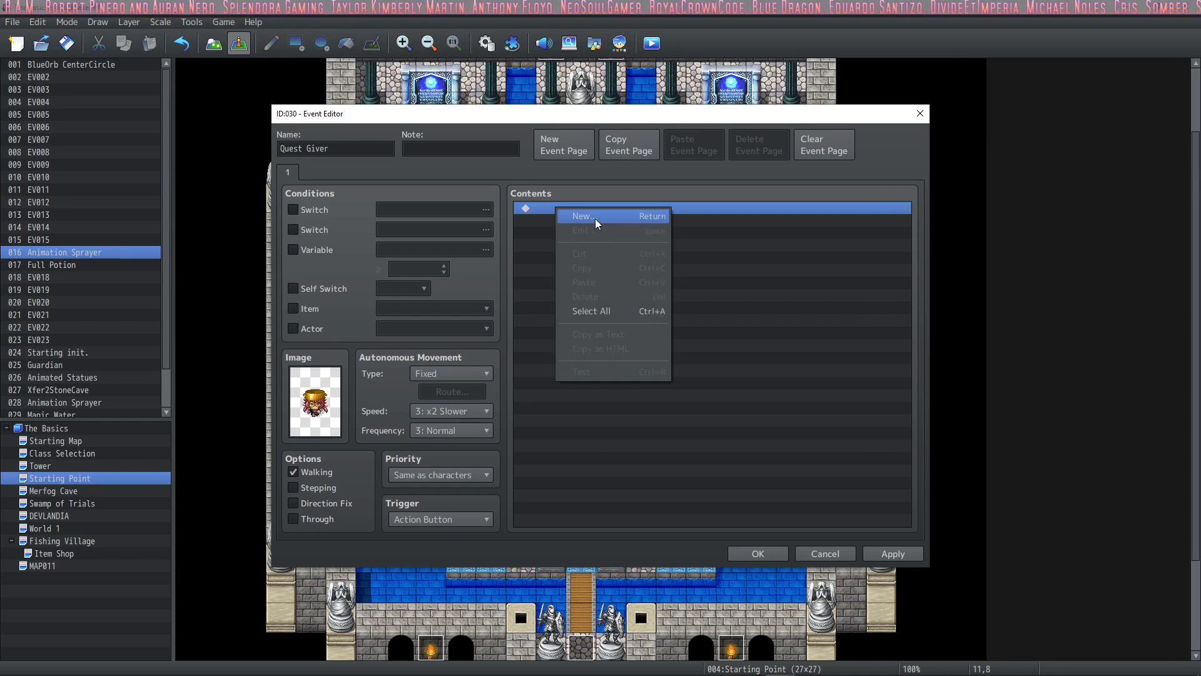
left_click(595, 219)
left_click(552, 175)
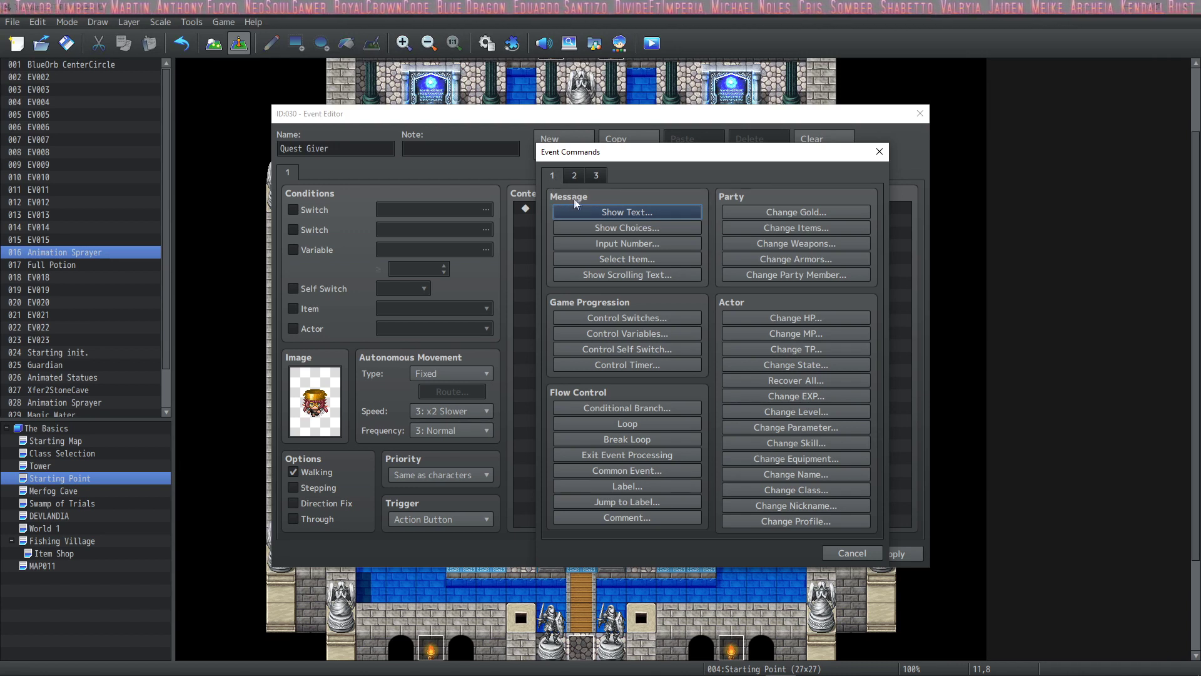
left_click(635, 213)
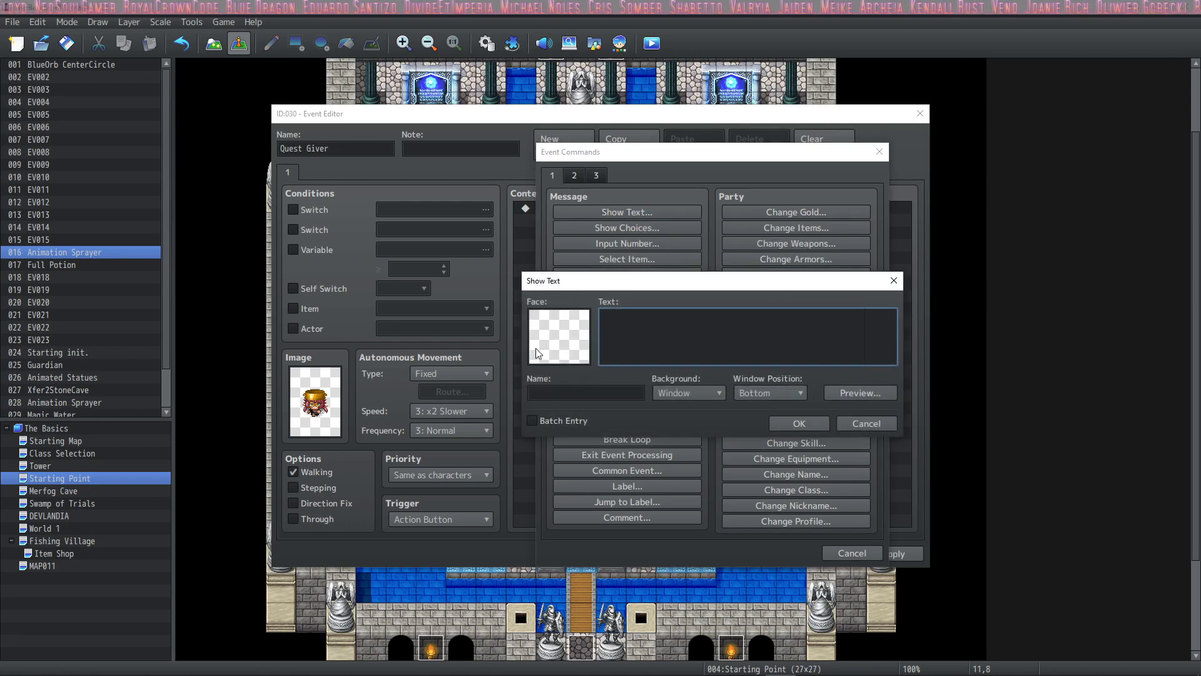
double_click(566, 341)
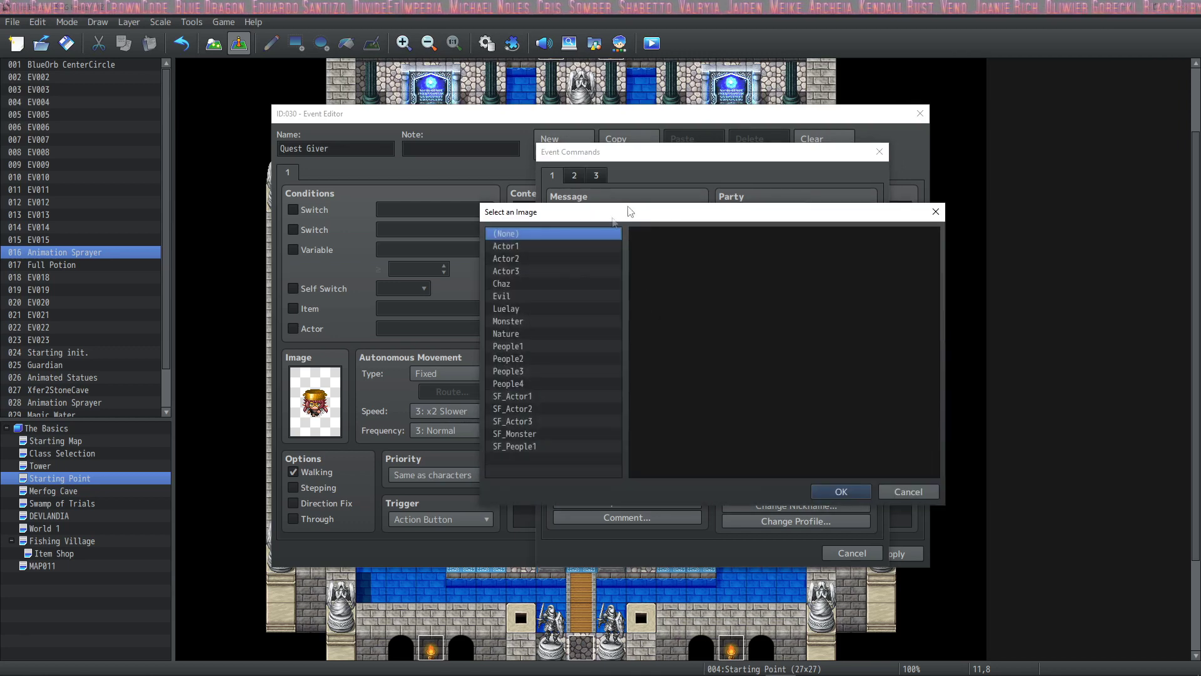
left_click(523, 309)
left_click(731, 267)
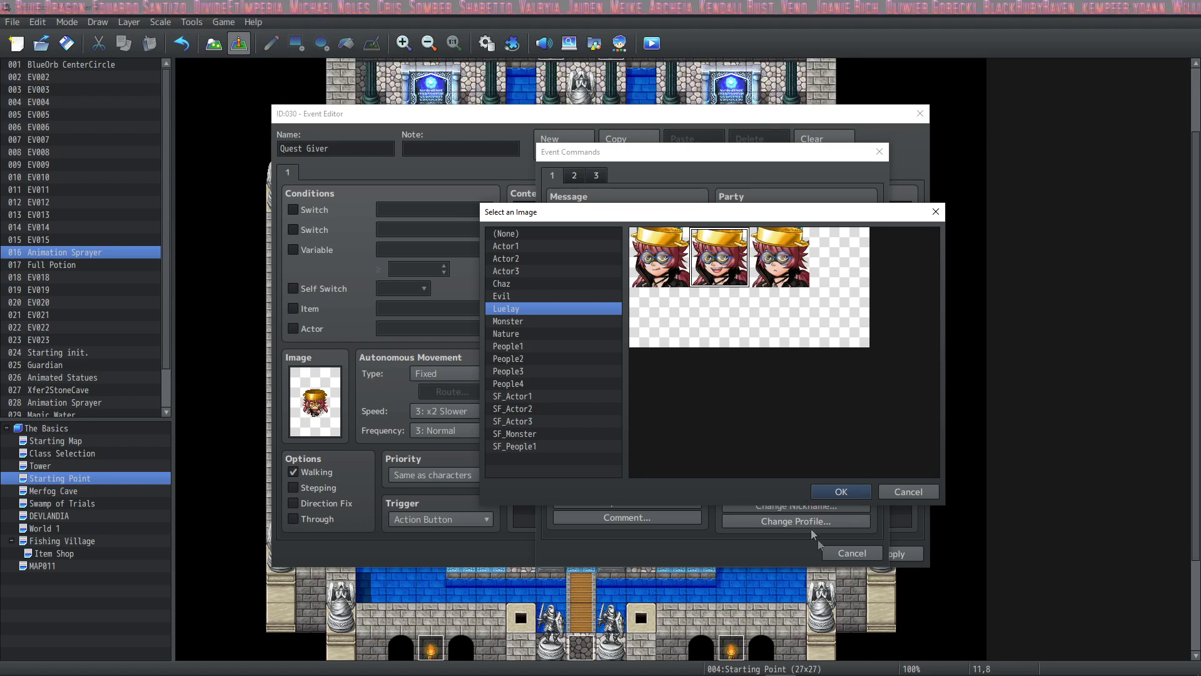
left_click(835, 486)
Step: Set the speaker name to 'Luelay' and paste 'Please help me find some power crystals.'
left_click(555, 394)
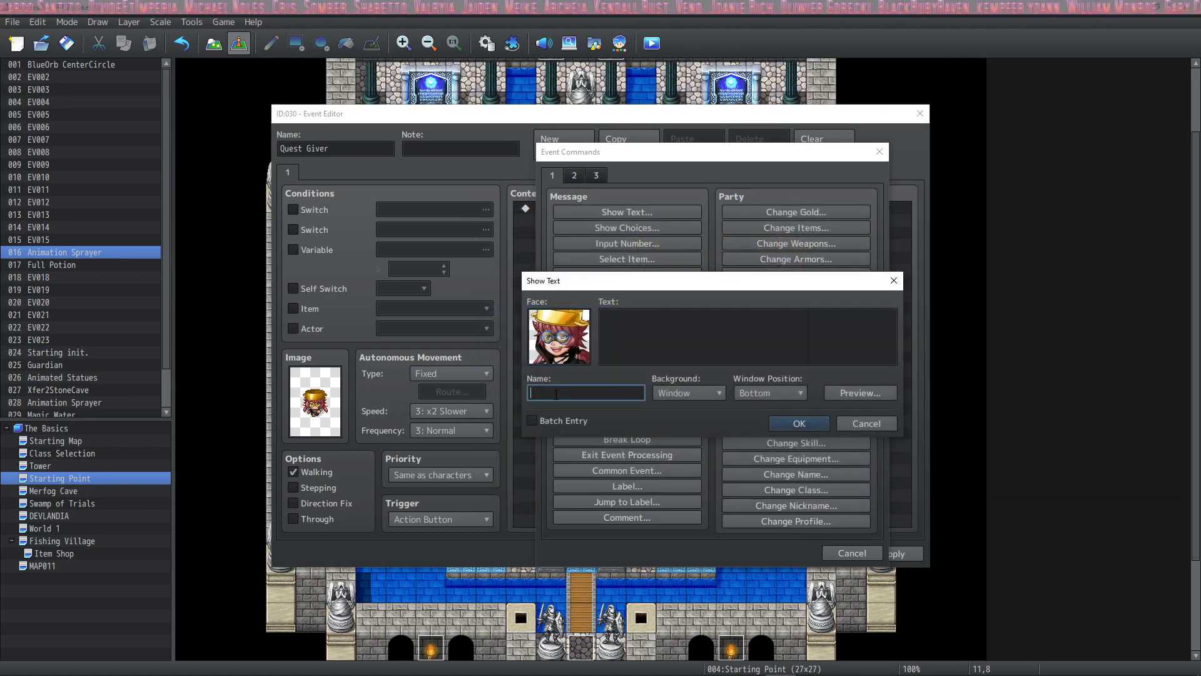
type("Luelay")
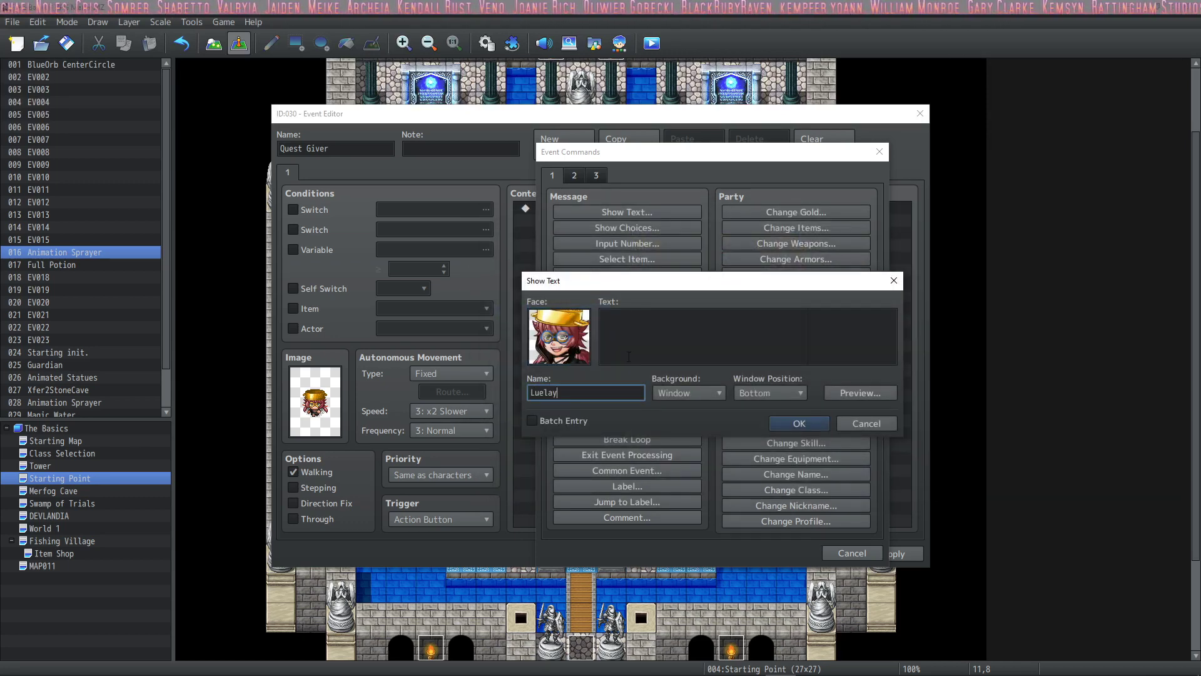
left_click(657, 341)
type("Please help me find some power crystals.")
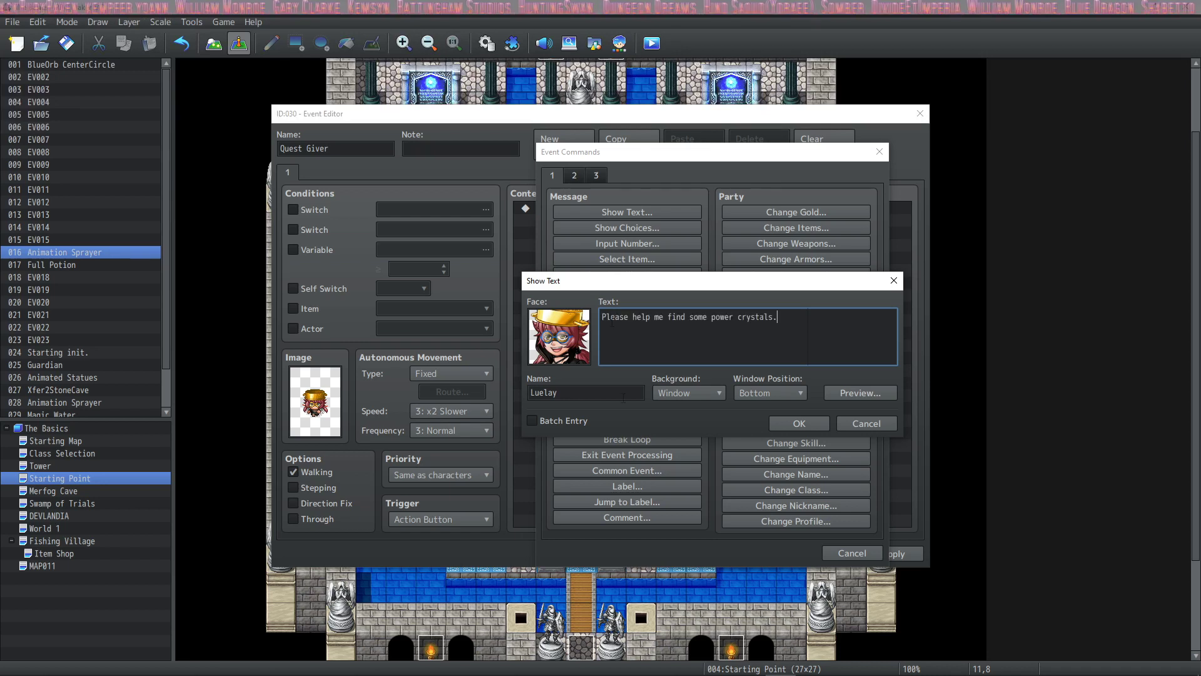
Step: Keep the Window background and Bottom position, then preview the message
left_click(678, 393)
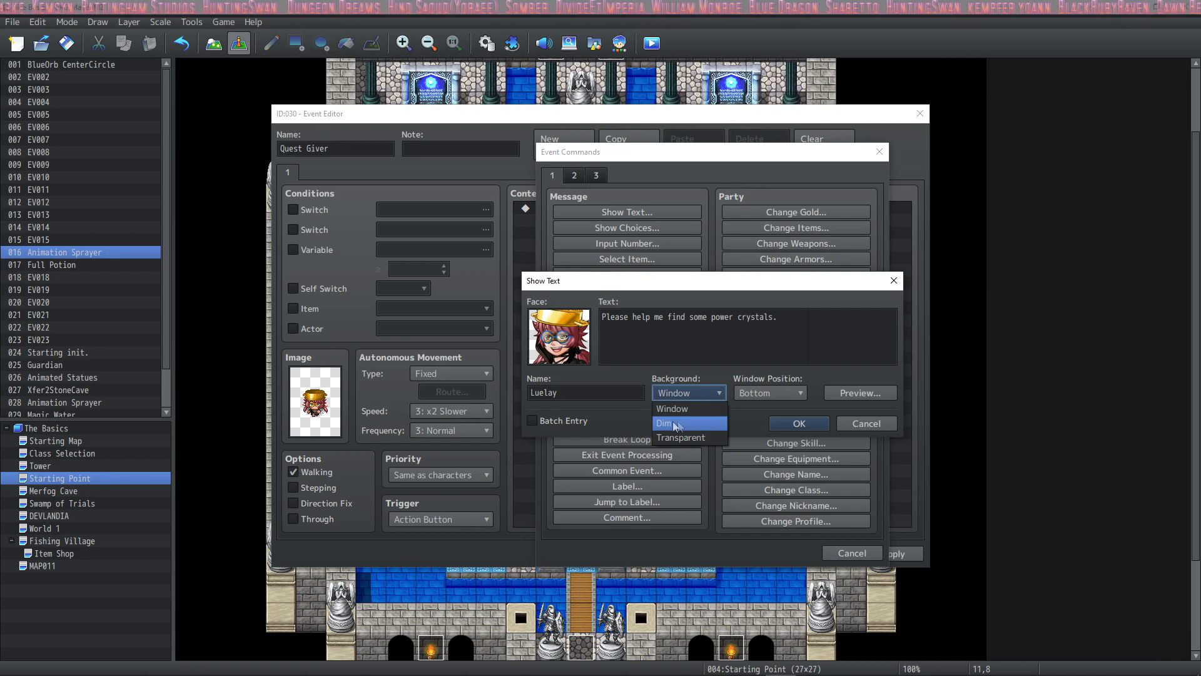
left_click(688, 409)
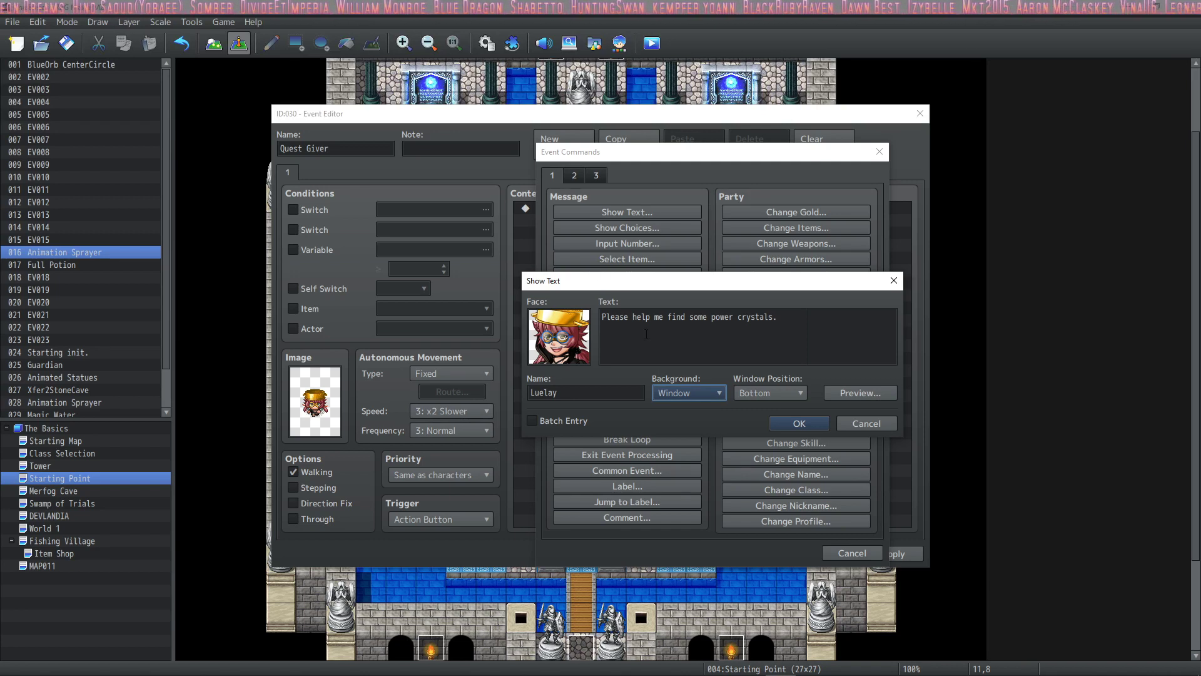
left_click(782, 394)
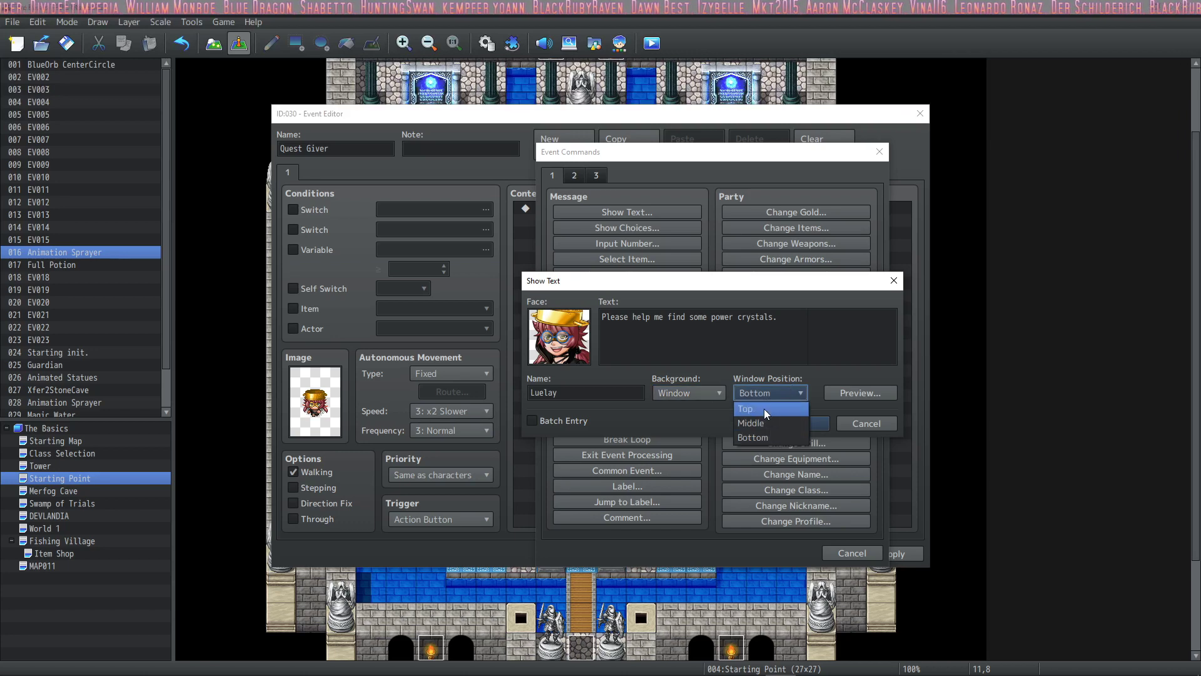
left_click(767, 437)
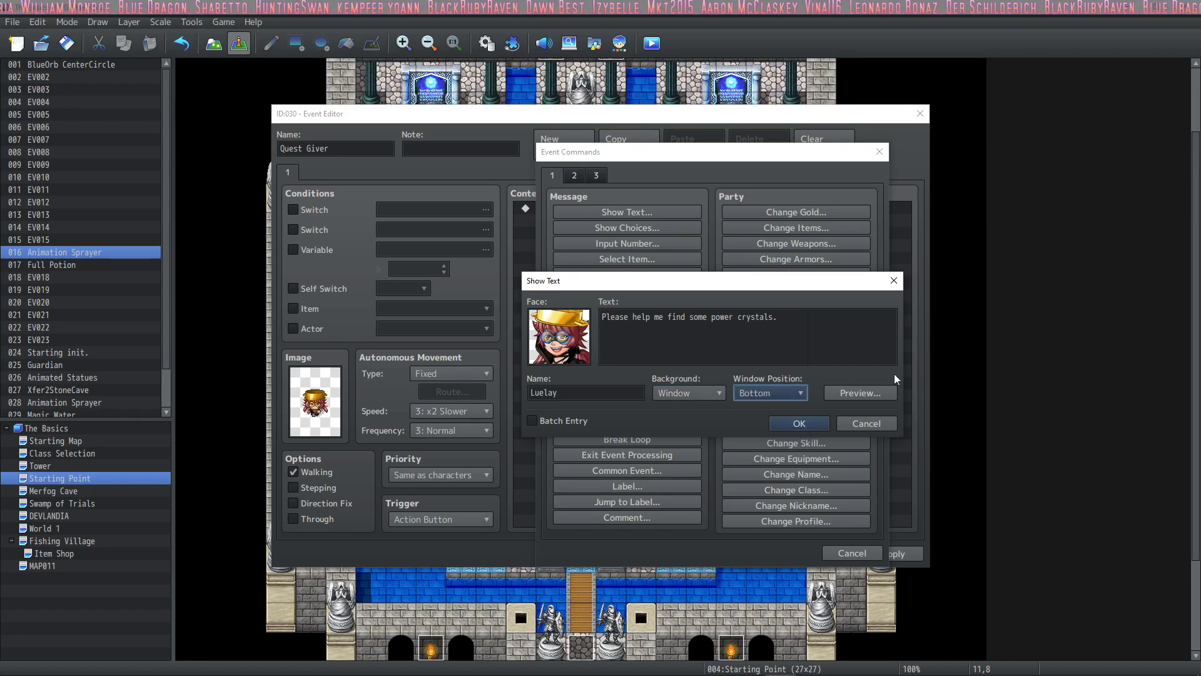
left_click(844, 392)
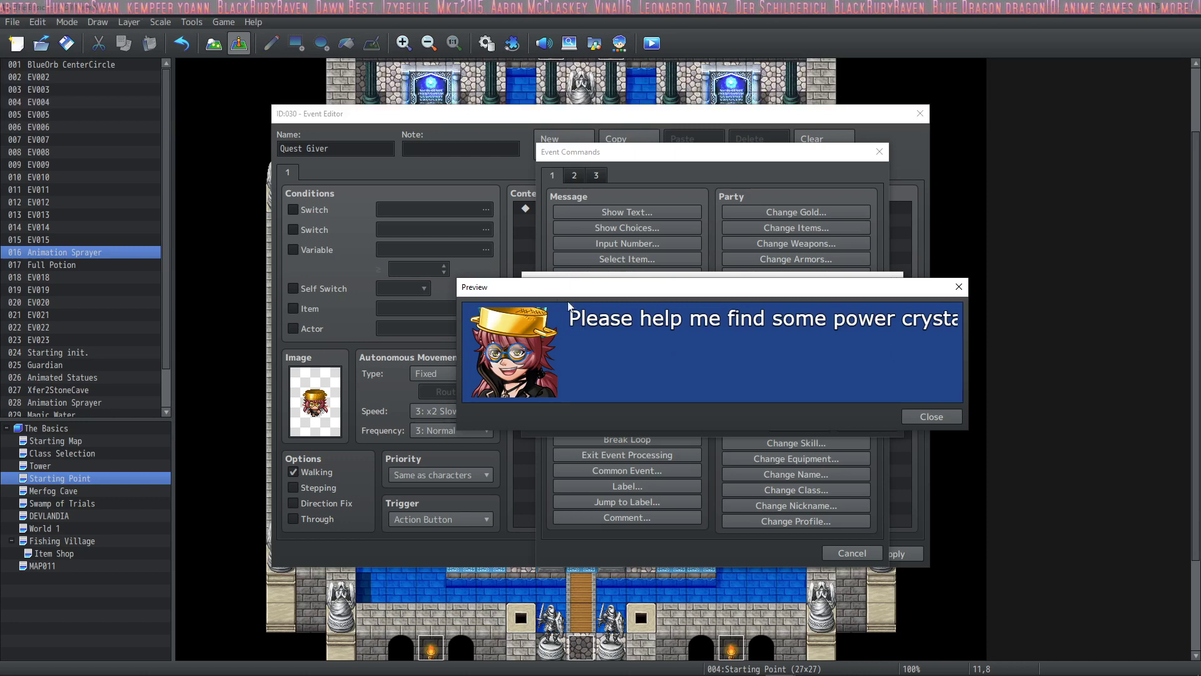
Step: Drag the message preview aside and close it
left_click_drag(587, 291, 463, 350)
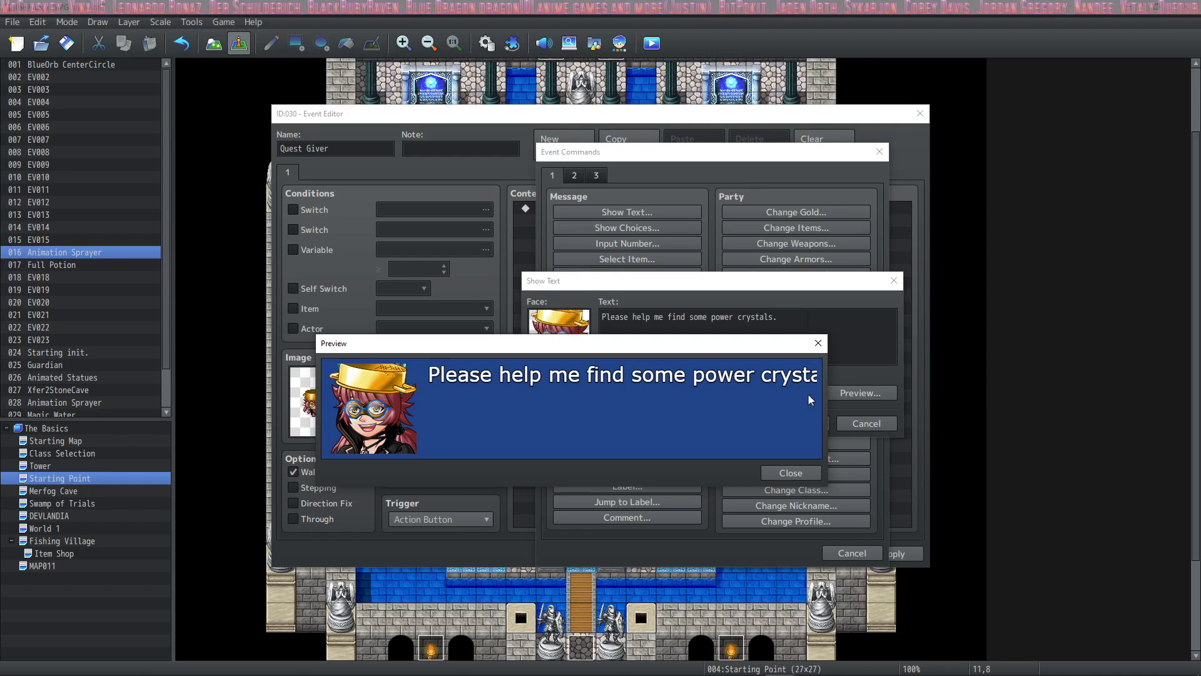
left_click(792, 473)
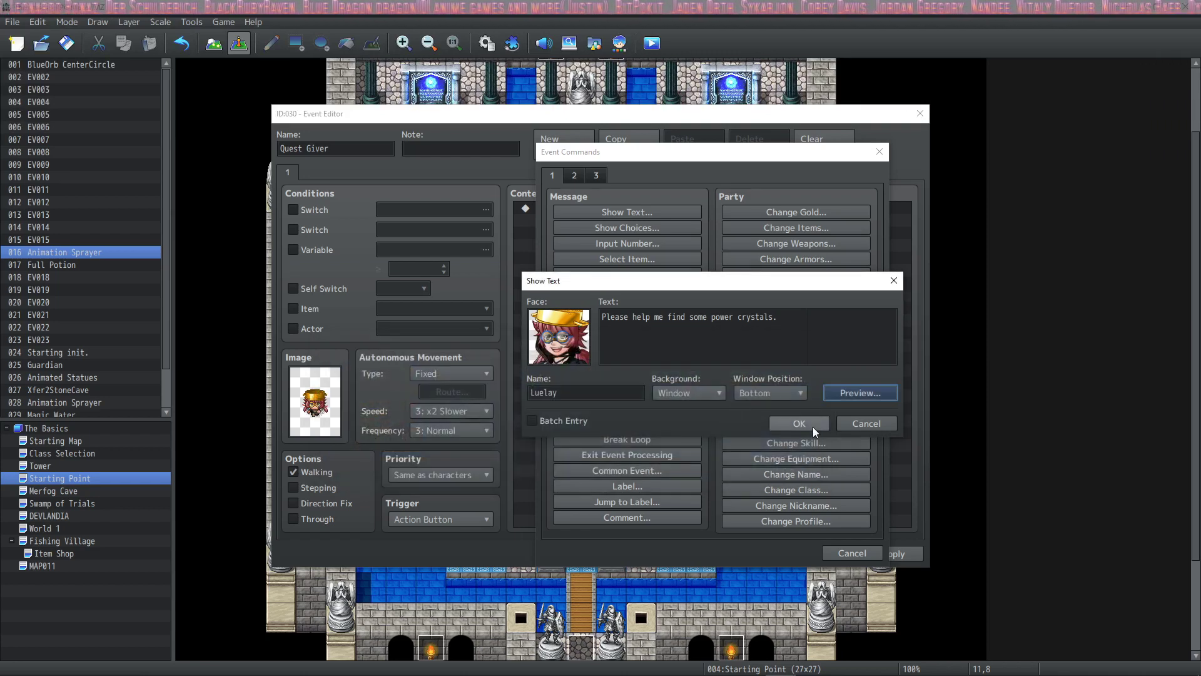
left_click(799, 424)
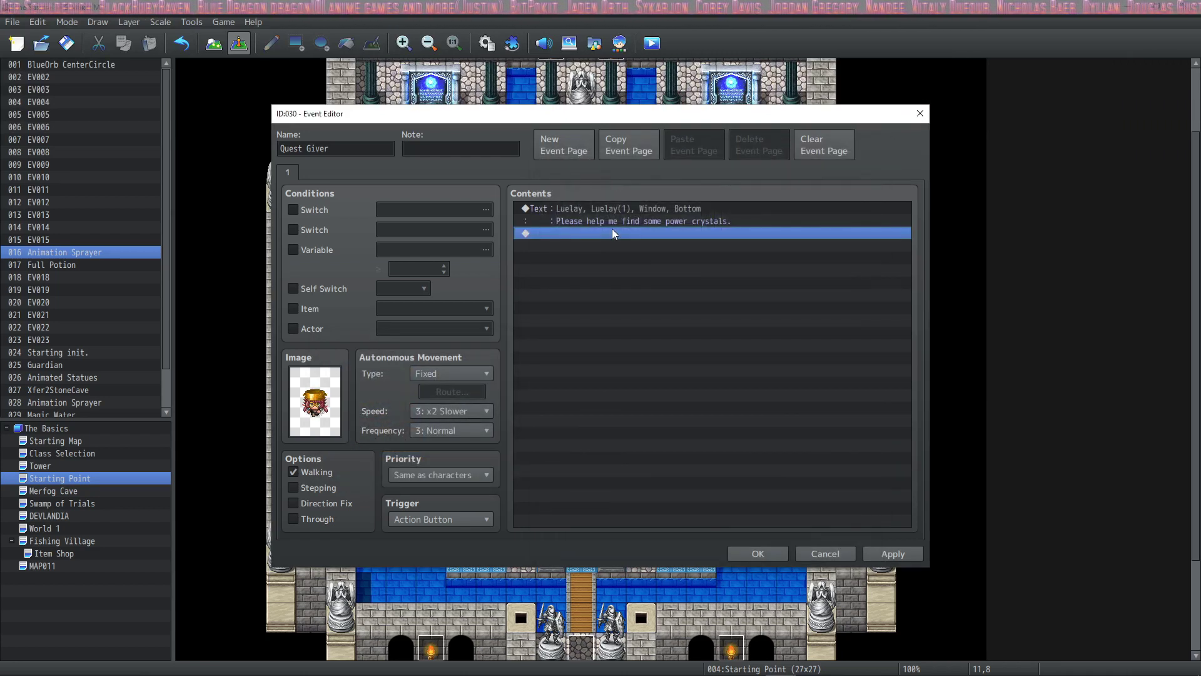
left_click(643, 212)
left_click(638, 245)
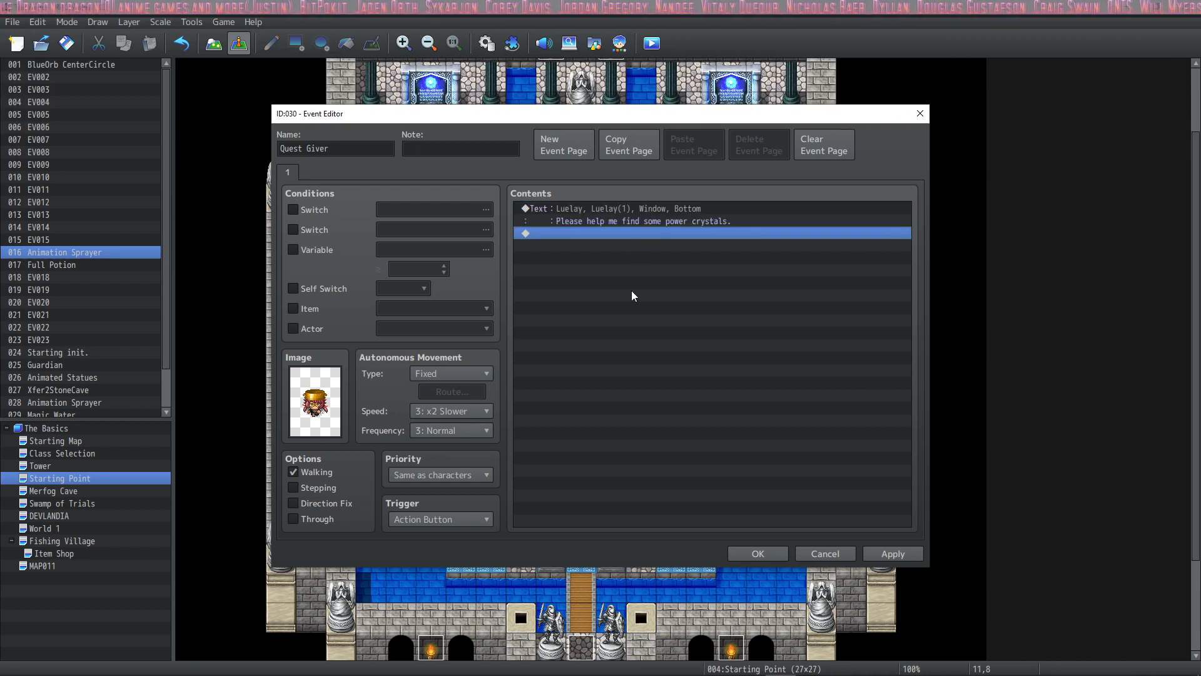
left_click(896, 554)
left_click(433, 519)
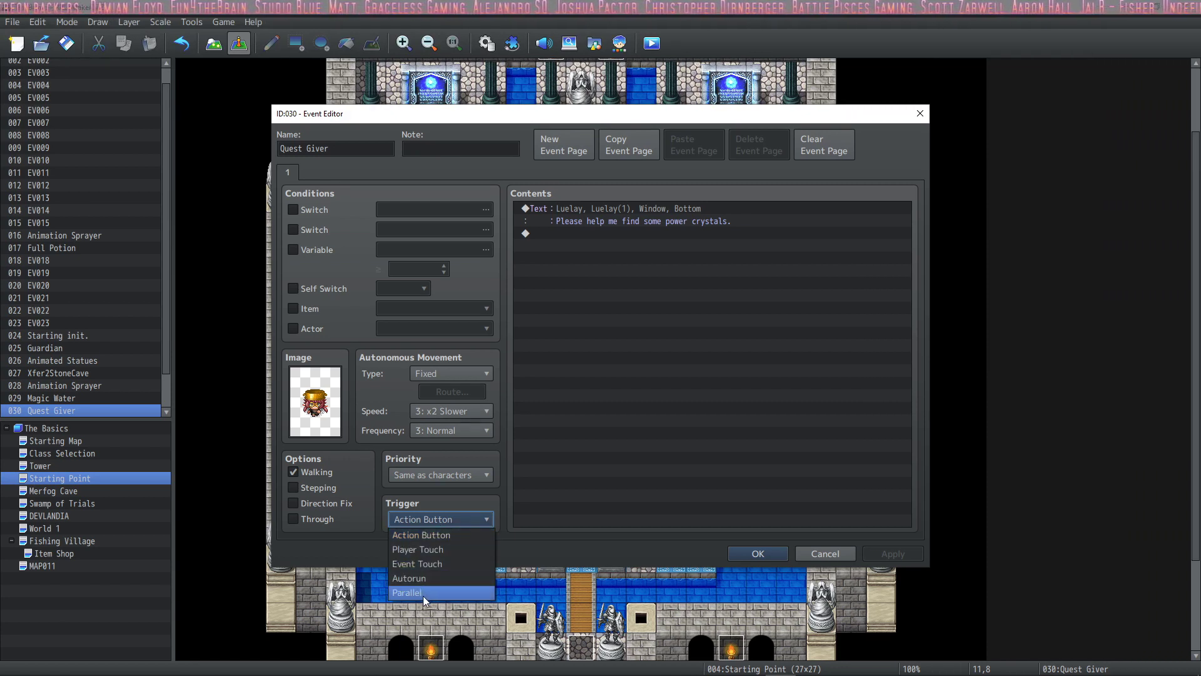
left_click(444, 538)
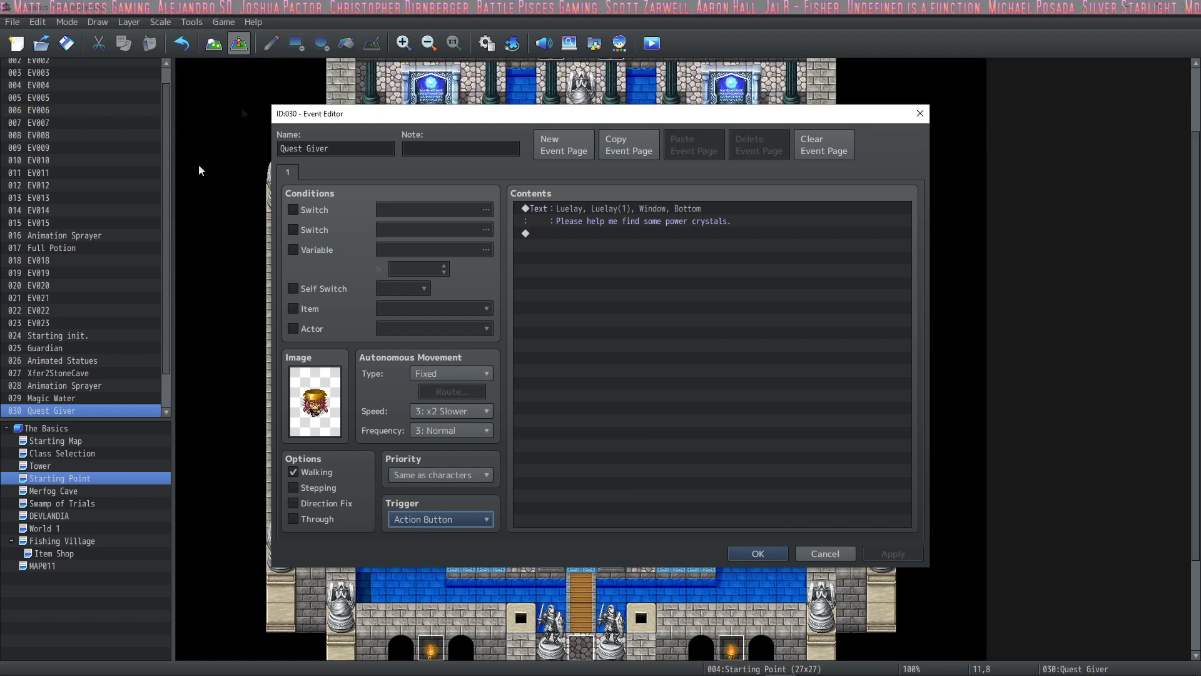
left_click(560, 221)
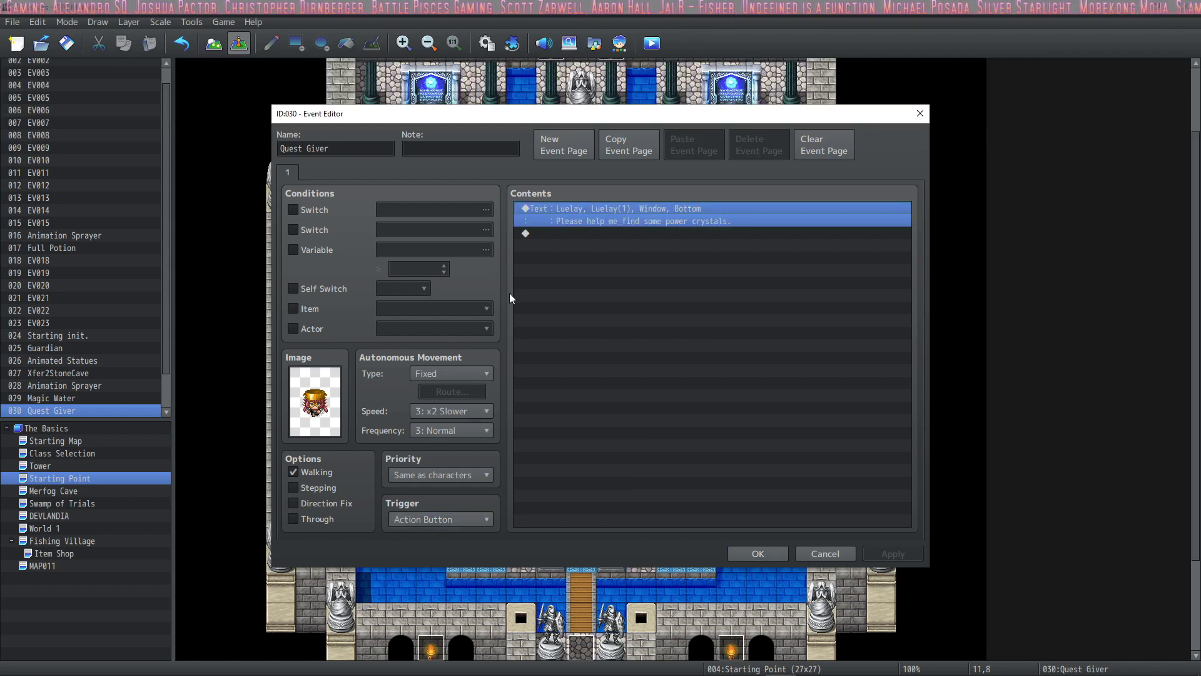
left_click(623, 234)
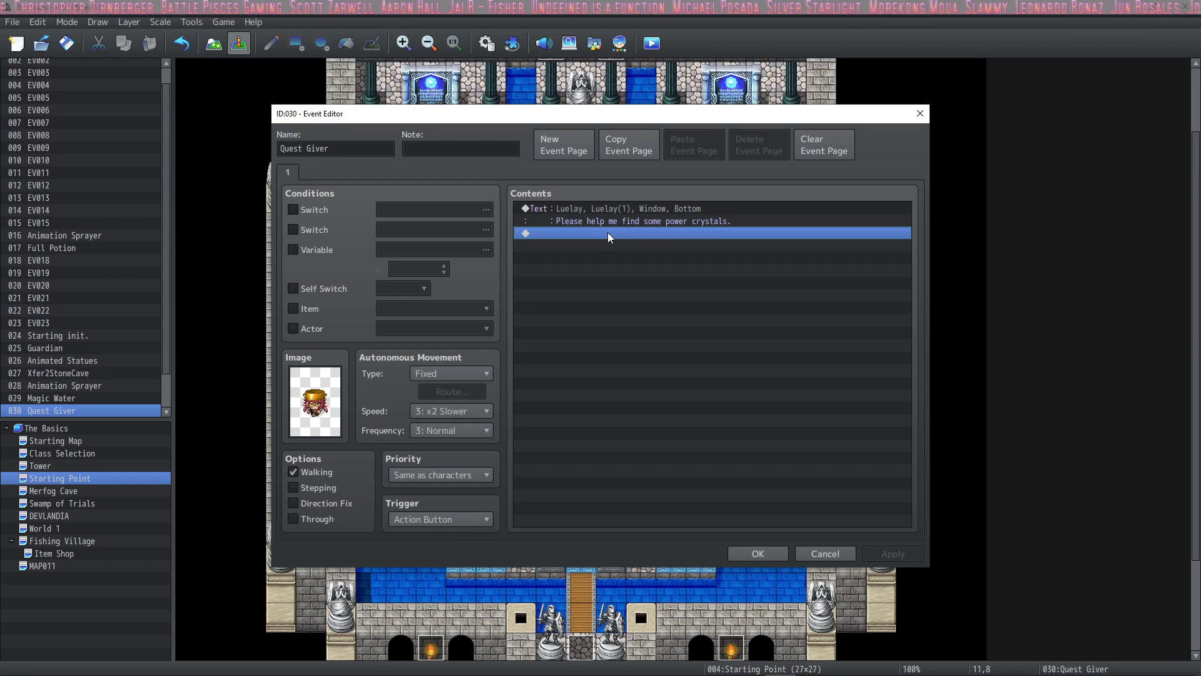
Step: Add Show Choices with 'I'll find you some!' and 'I'm too busy right now.'
right_click(606, 231)
left_click(648, 242)
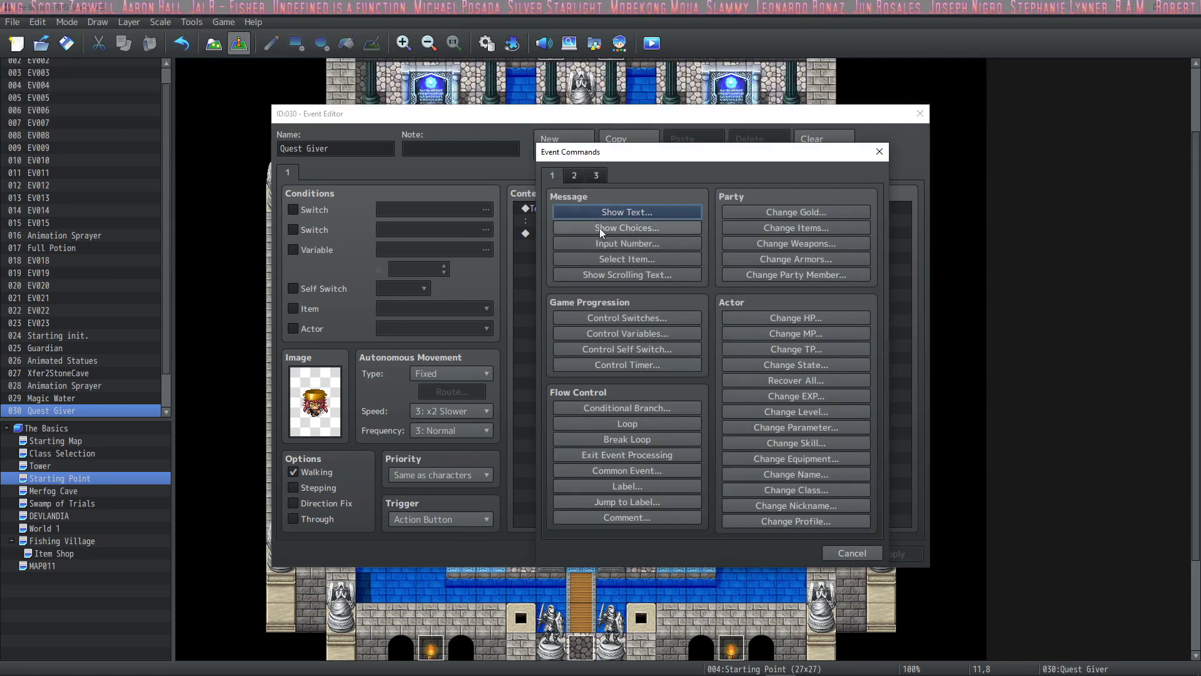
left_click(599, 227)
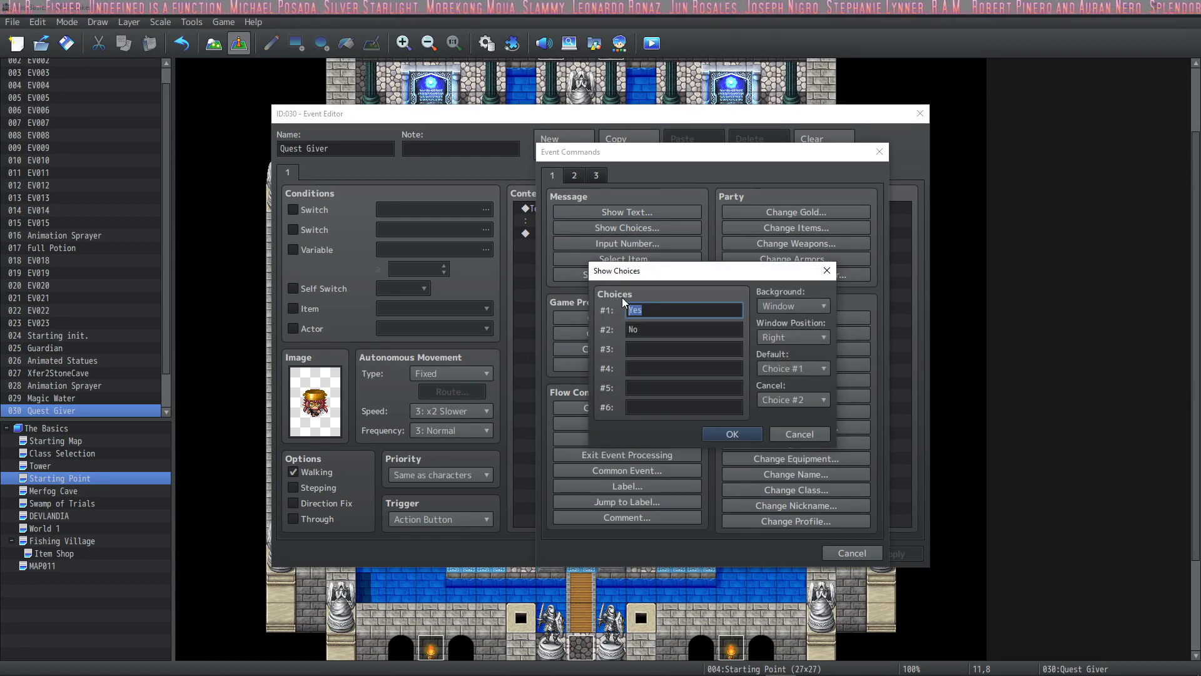
type("I'll find you some!")
left_click(657, 329)
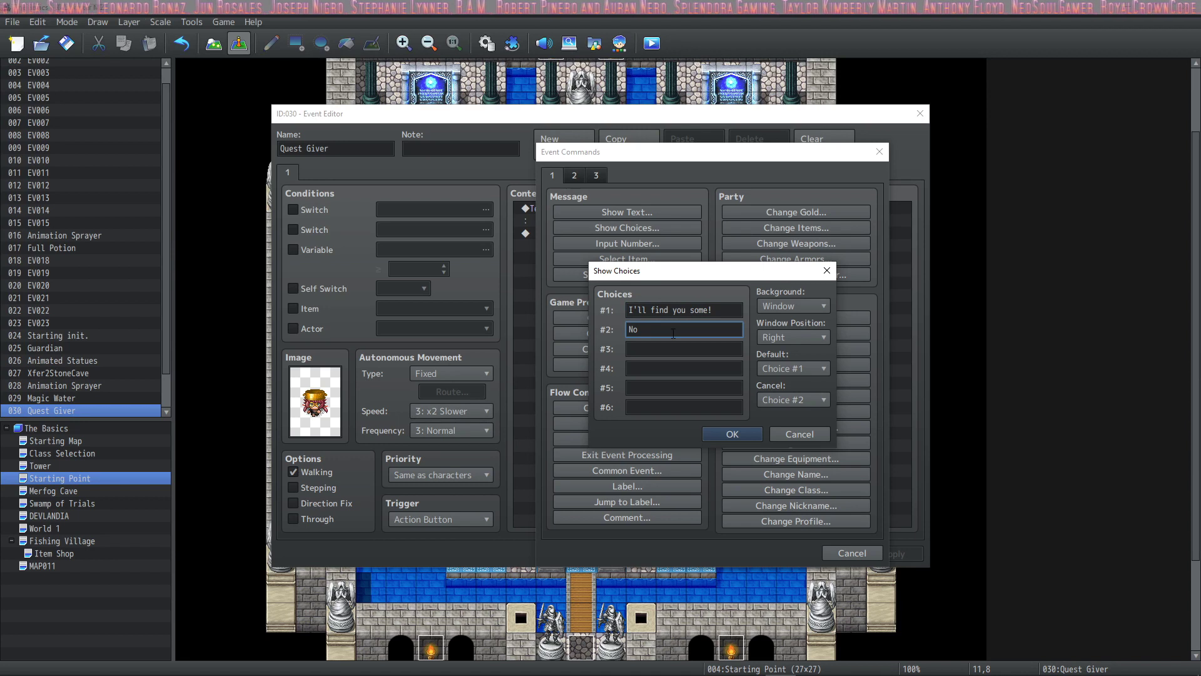
key("BackSpace")
key("BackSpace")
type("I'm too busy right now.")
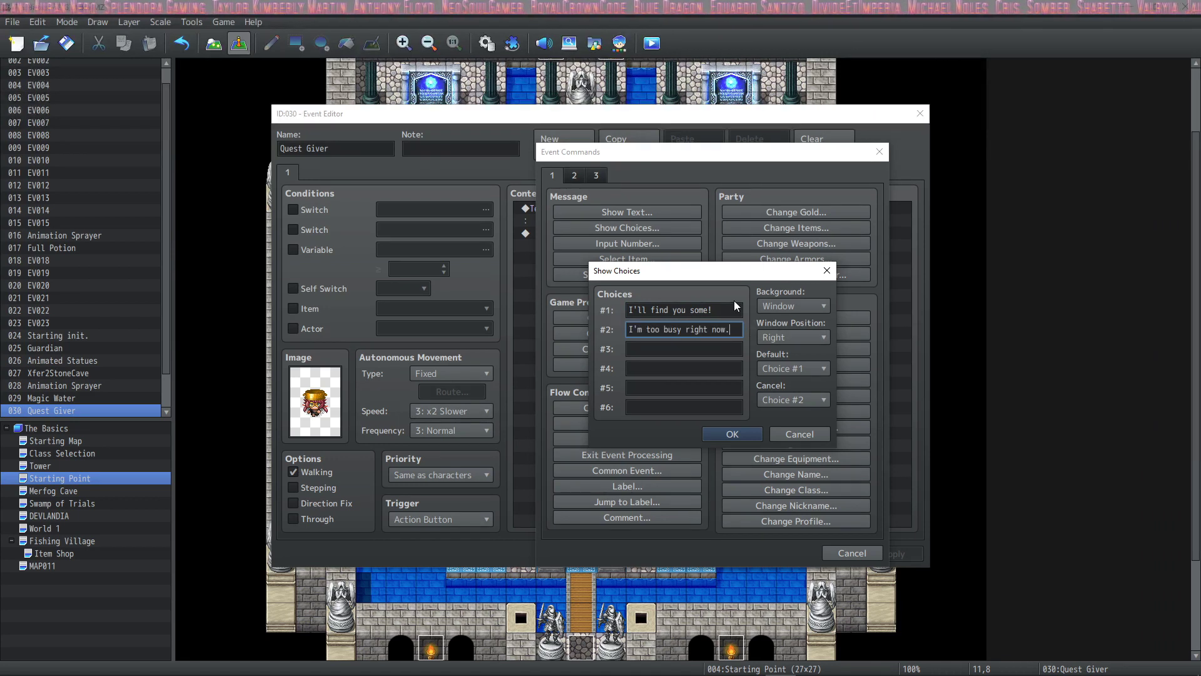
key("shift+Tab")
Step: Keep the Window background, place choices in the Middle, set Cancel to Choice #1, and confirm
left_click(819, 305)
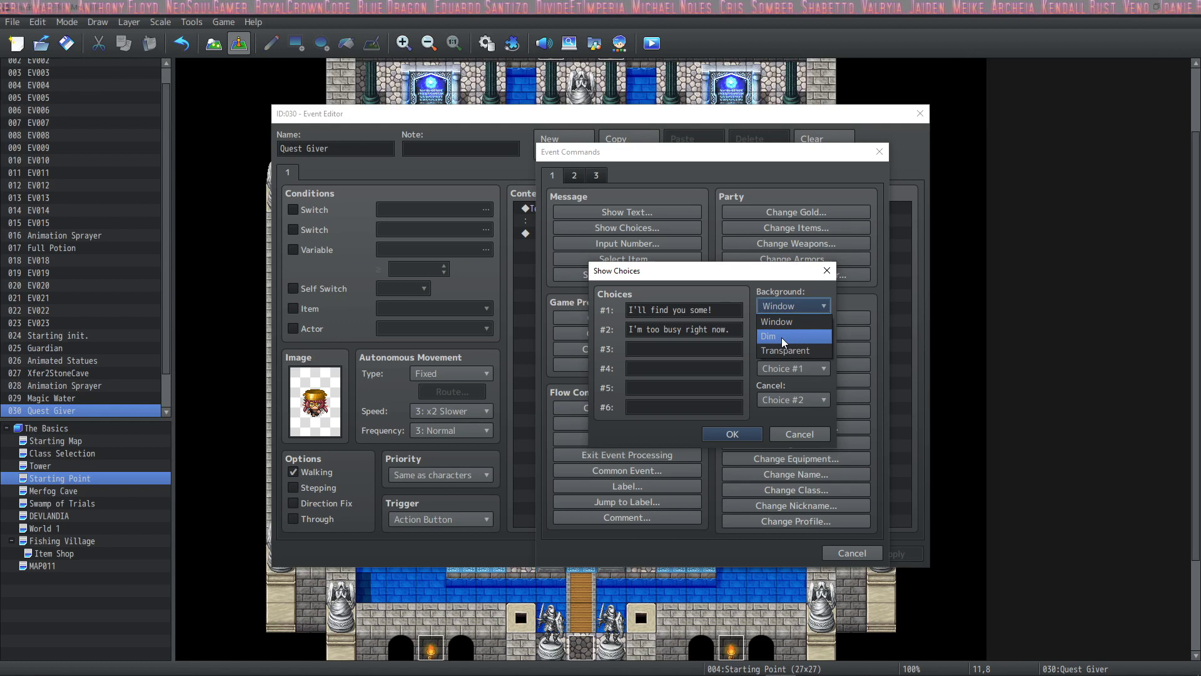
left_click(783, 310)
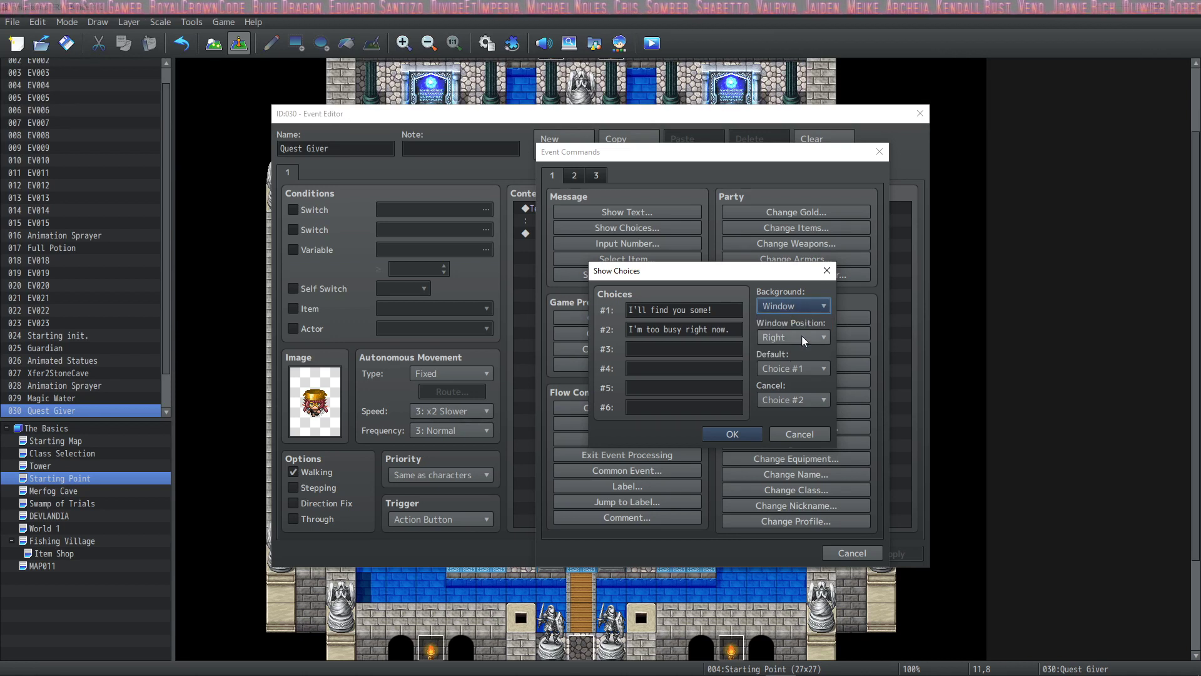
left_click(802, 337)
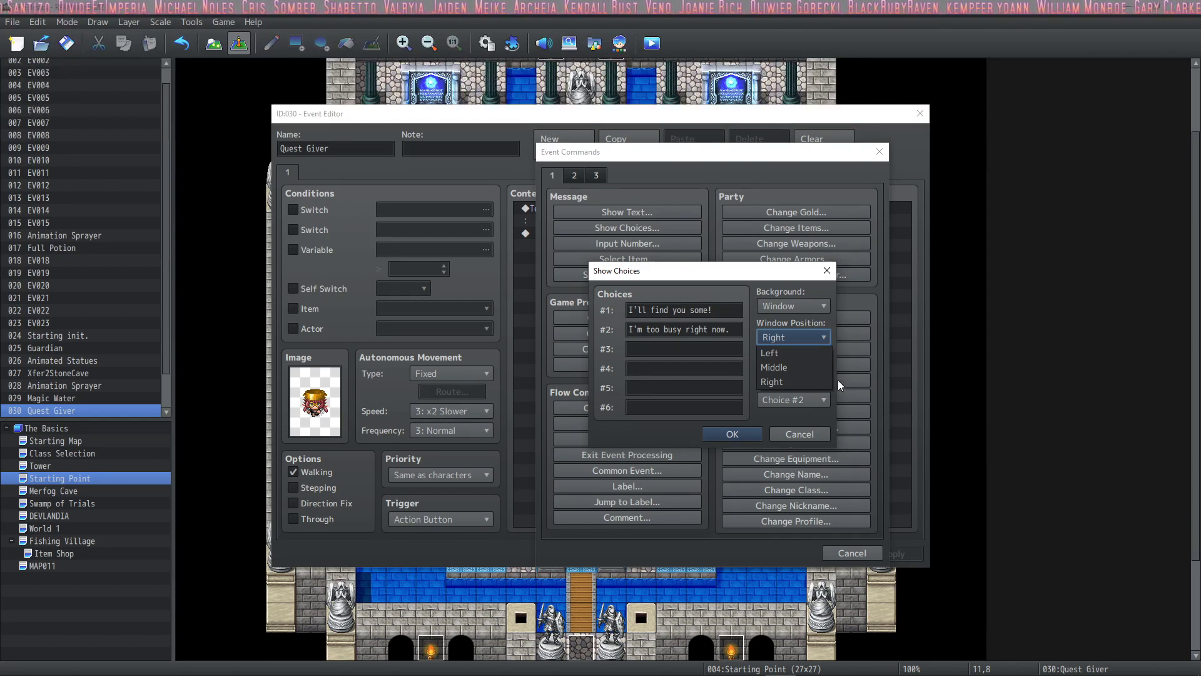
left_click(790, 369)
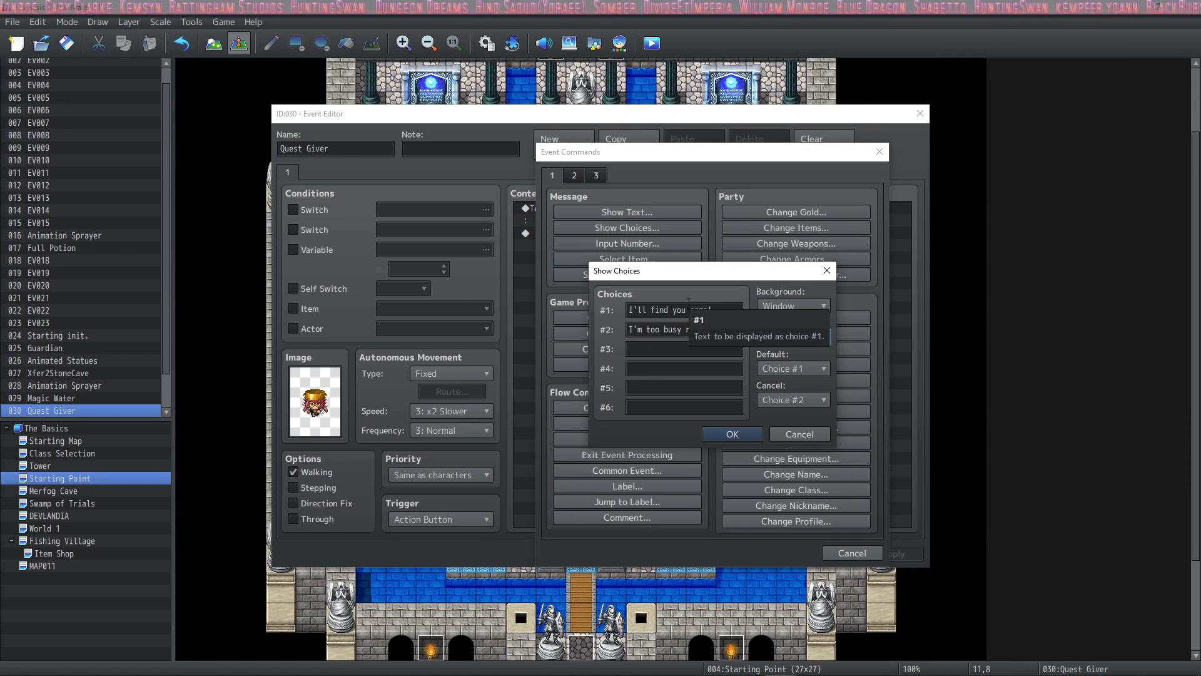
left_click(796, 404)
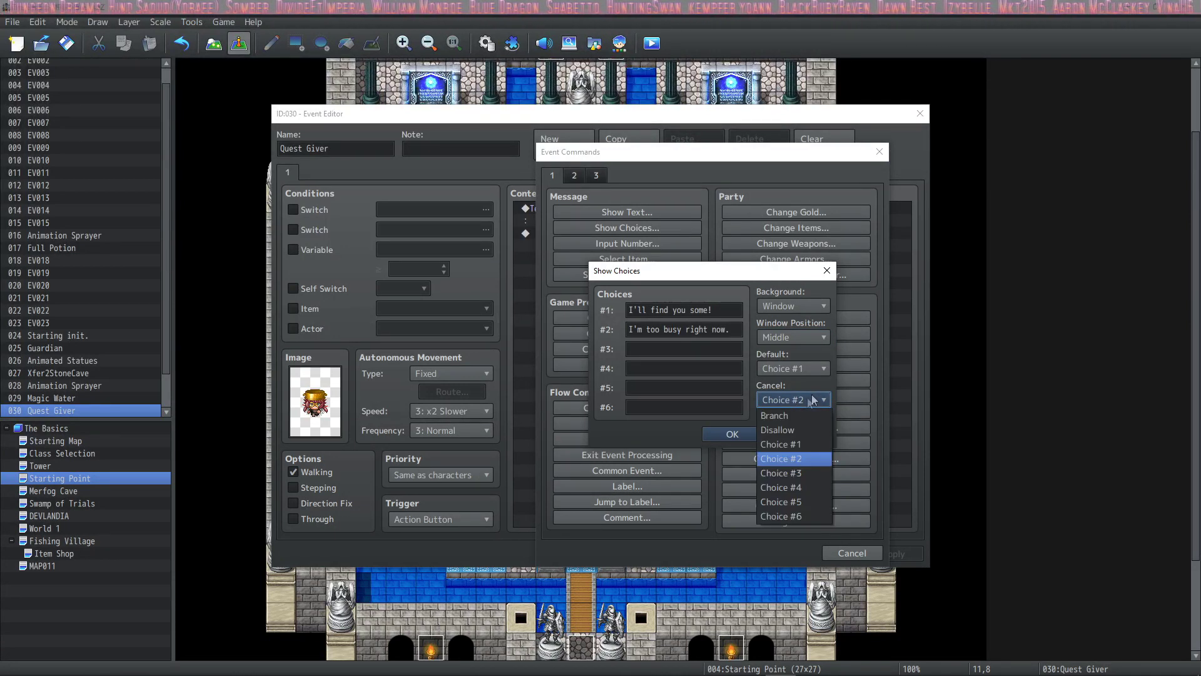
left_click(789, 430)
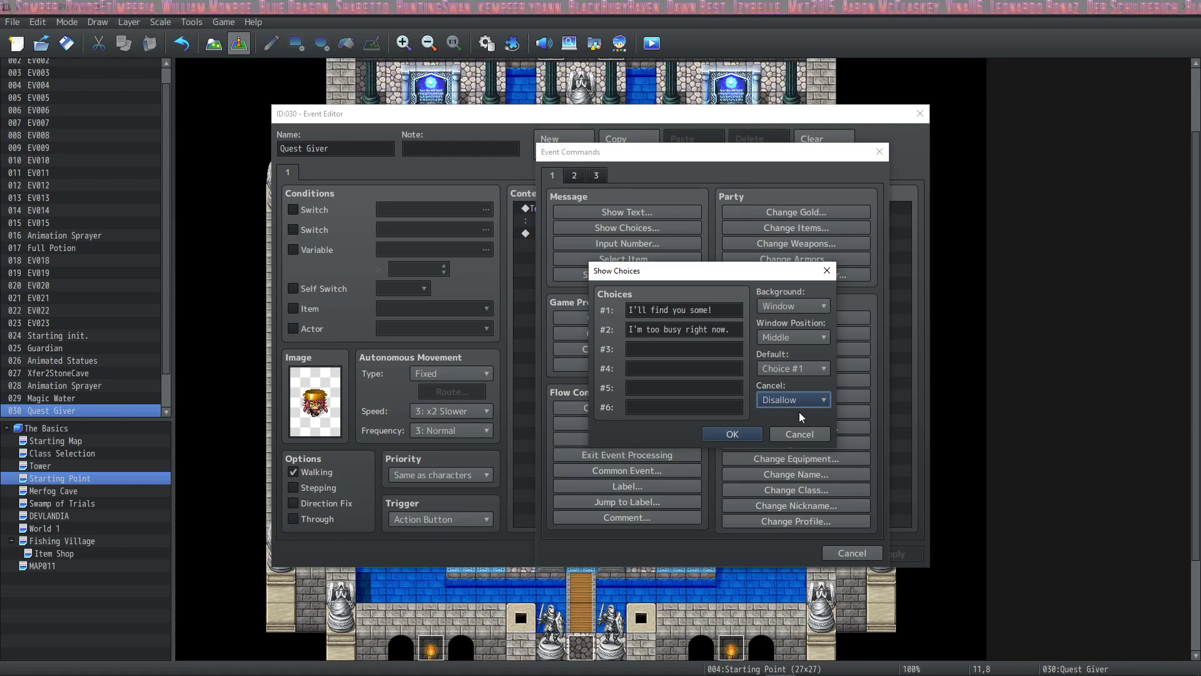
left_click(800, 400)
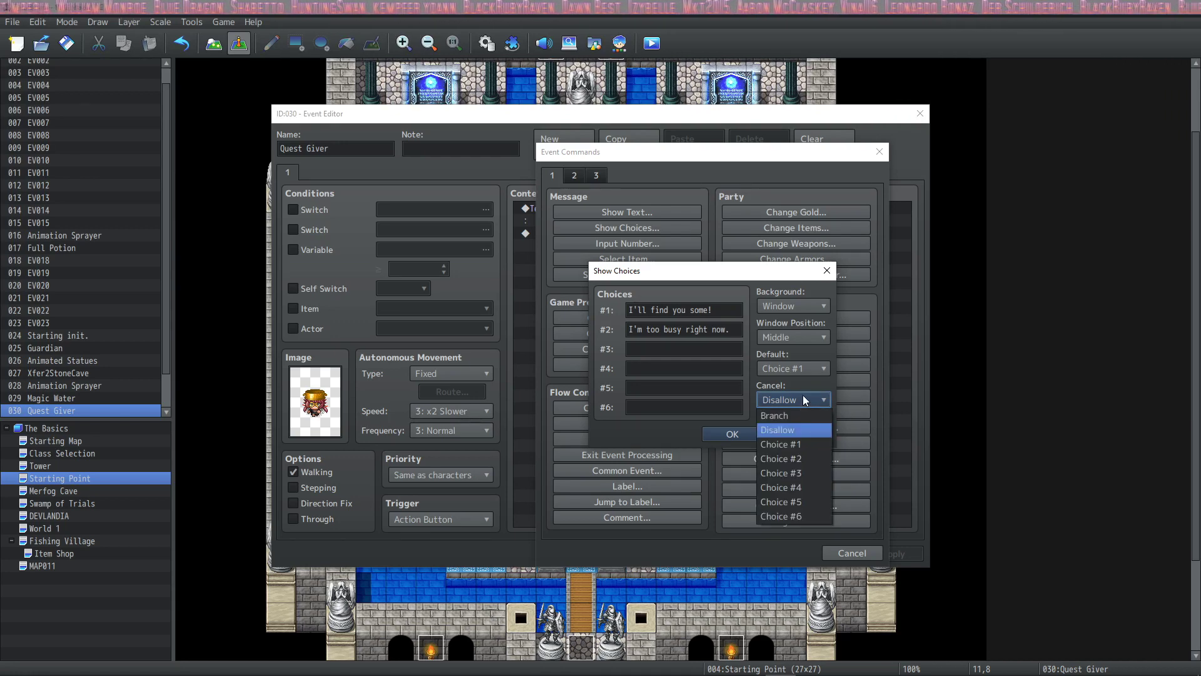
left_click(799, 444)
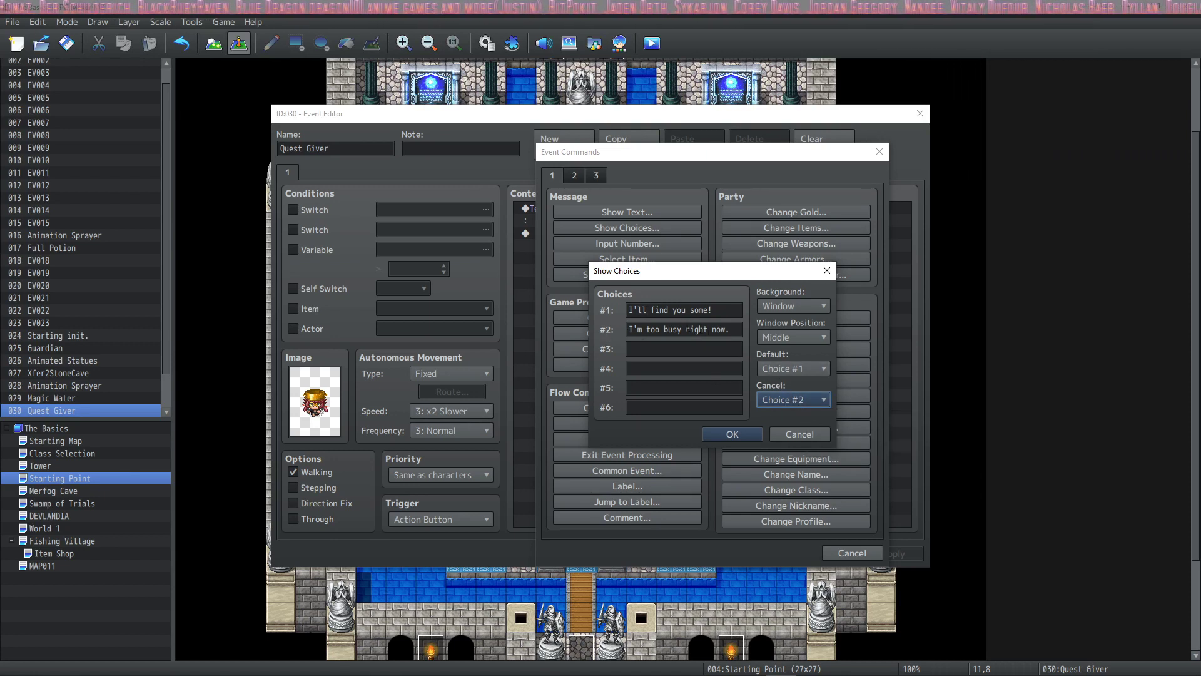
left_click(732, 434)
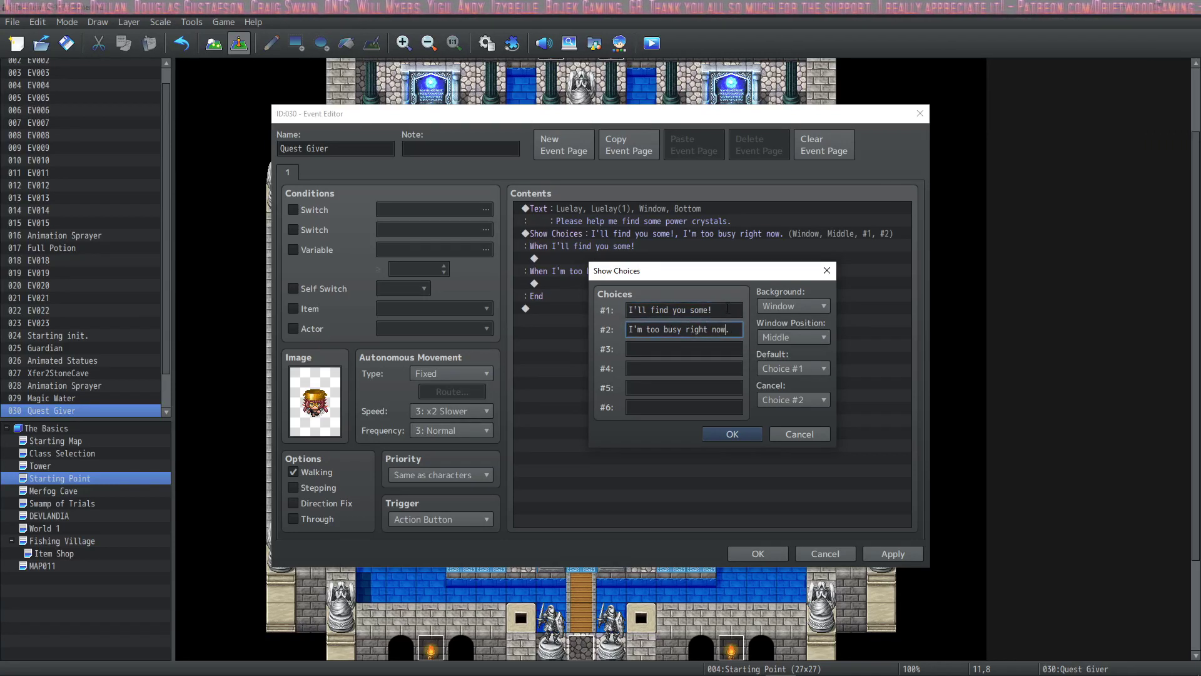
left_click(732, 434)
left_click(700, 257)
left_click(661, 246)
left_click(641, 258)
left_click(613, 283)
left_click(618, 256)
left_click(614, 282)
left_click(618, 258)
left_click(611, 280)
left_click(621, 257)
left_click(615, 291)
left_click(618, 259)
left_click(614, 280)
left_click(620, 257)
left_click(612, 284)
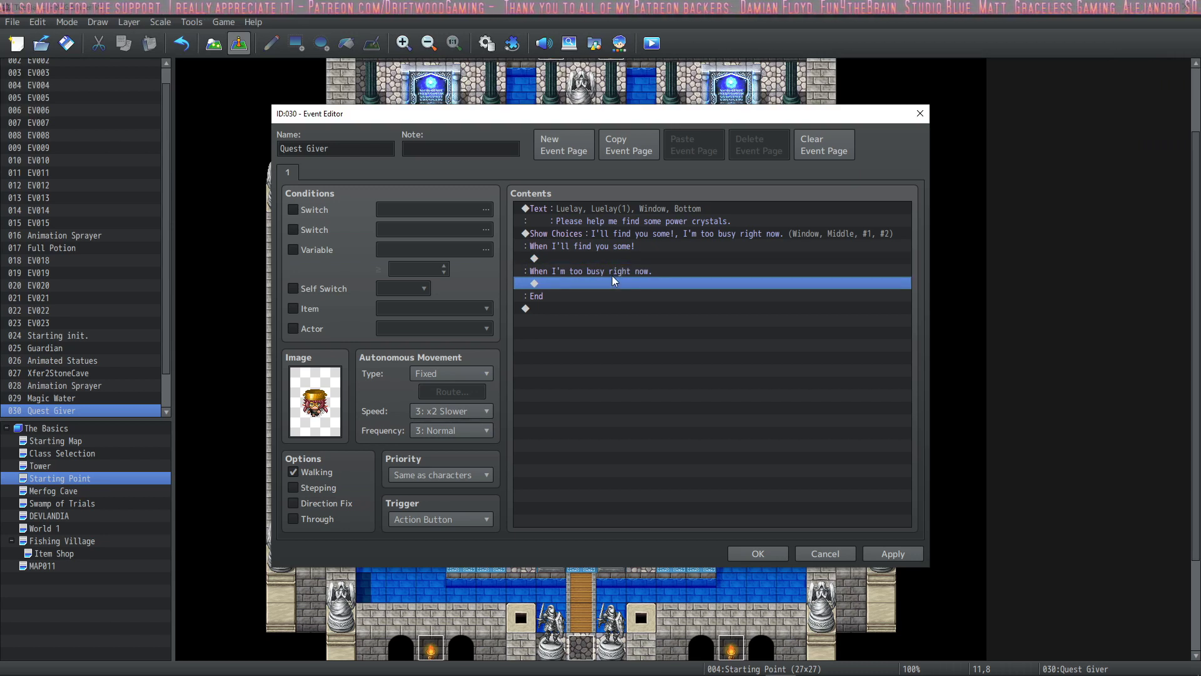
left_click(607, 257)
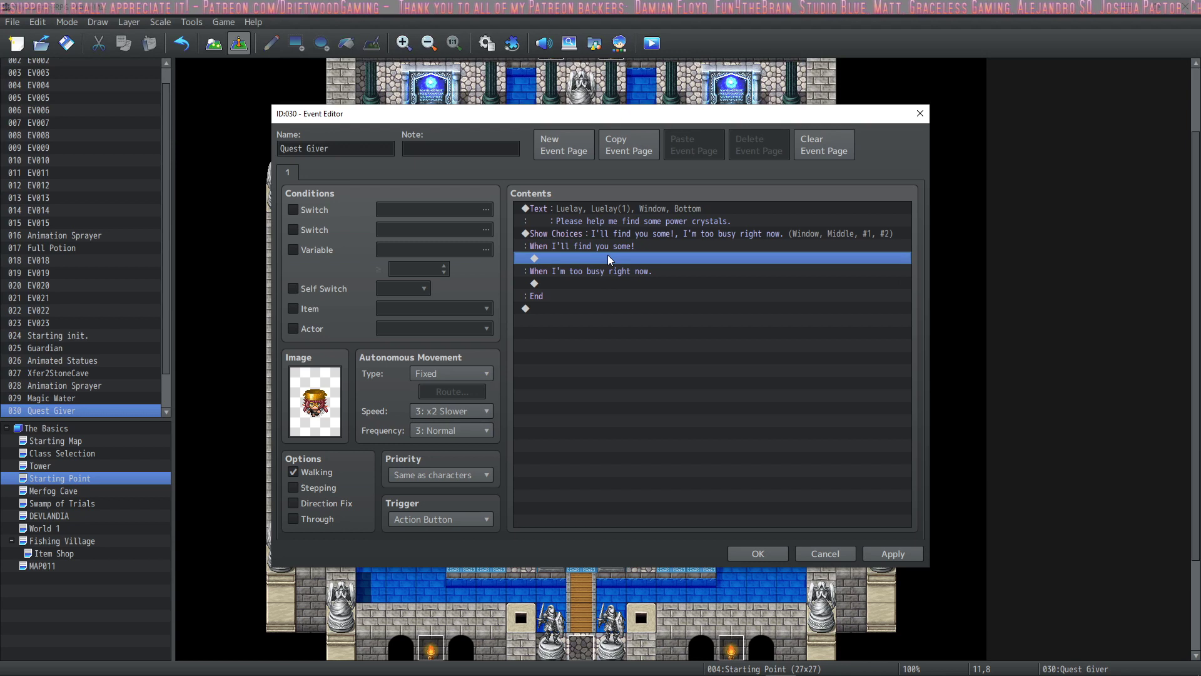
left_click(627, 246)
left_click(607, 256)
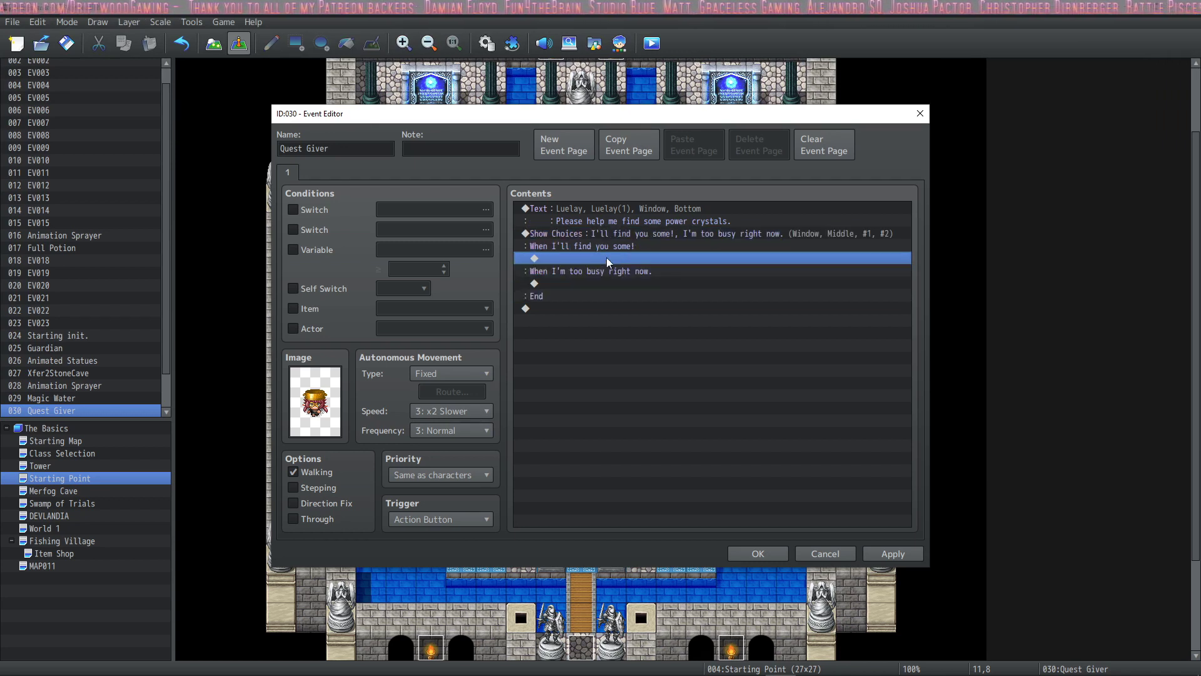
left_click(610, 279)
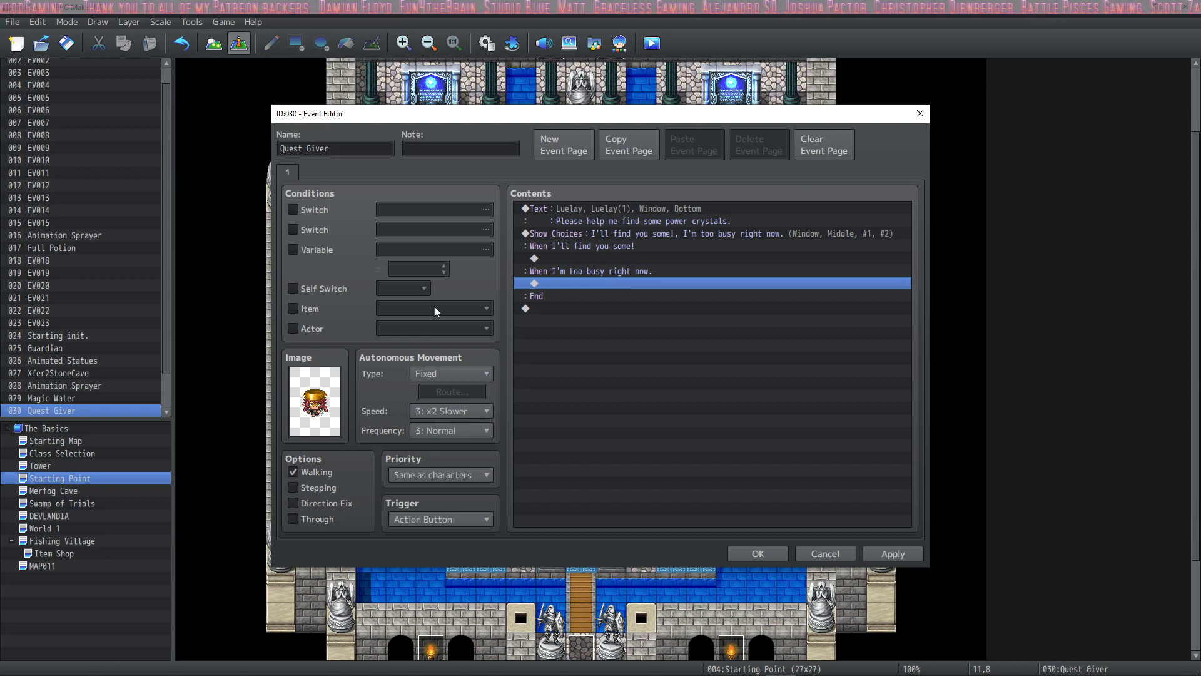
left_click(627, 207)
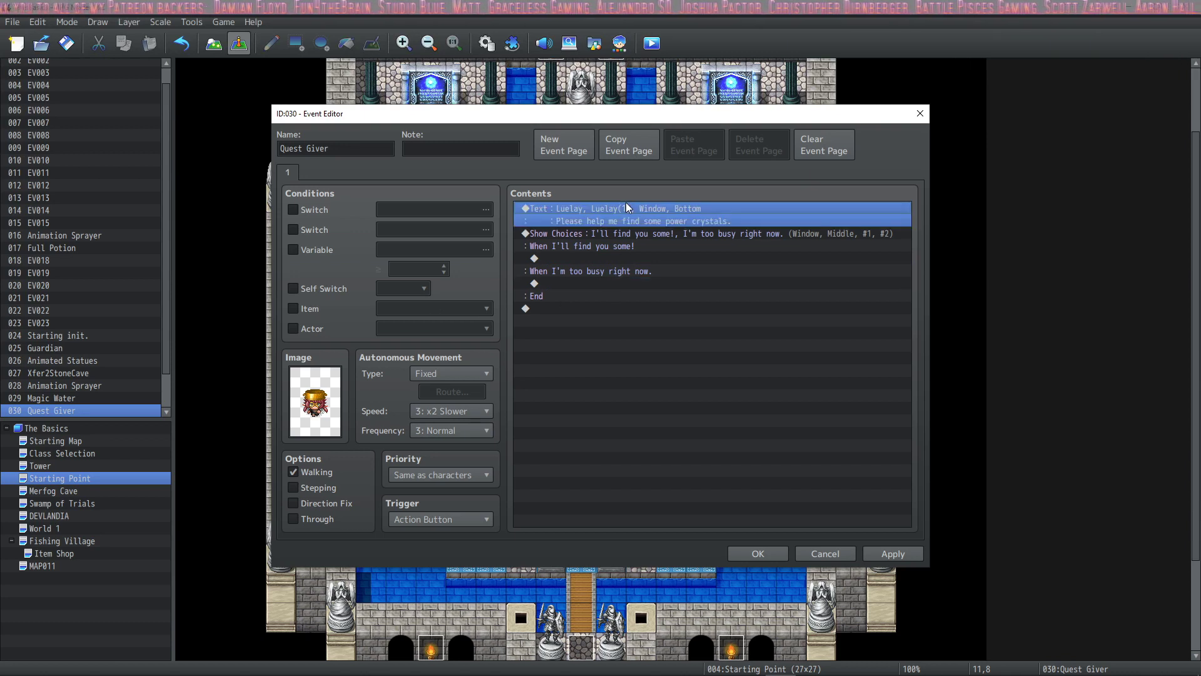
Step: Insert a Luelay reply message into a choice branch with a different Luelay face
double_click(601, 282)
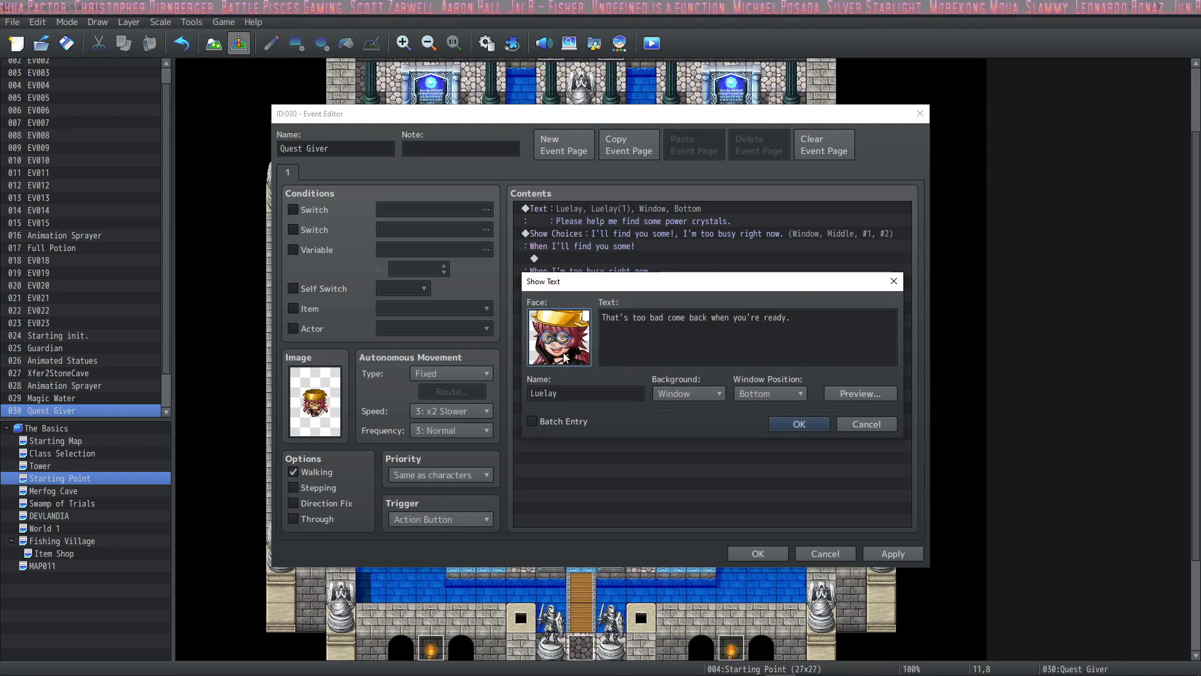
double_click(565, 358)
left_click(742, 275)
left_click(840, 490)
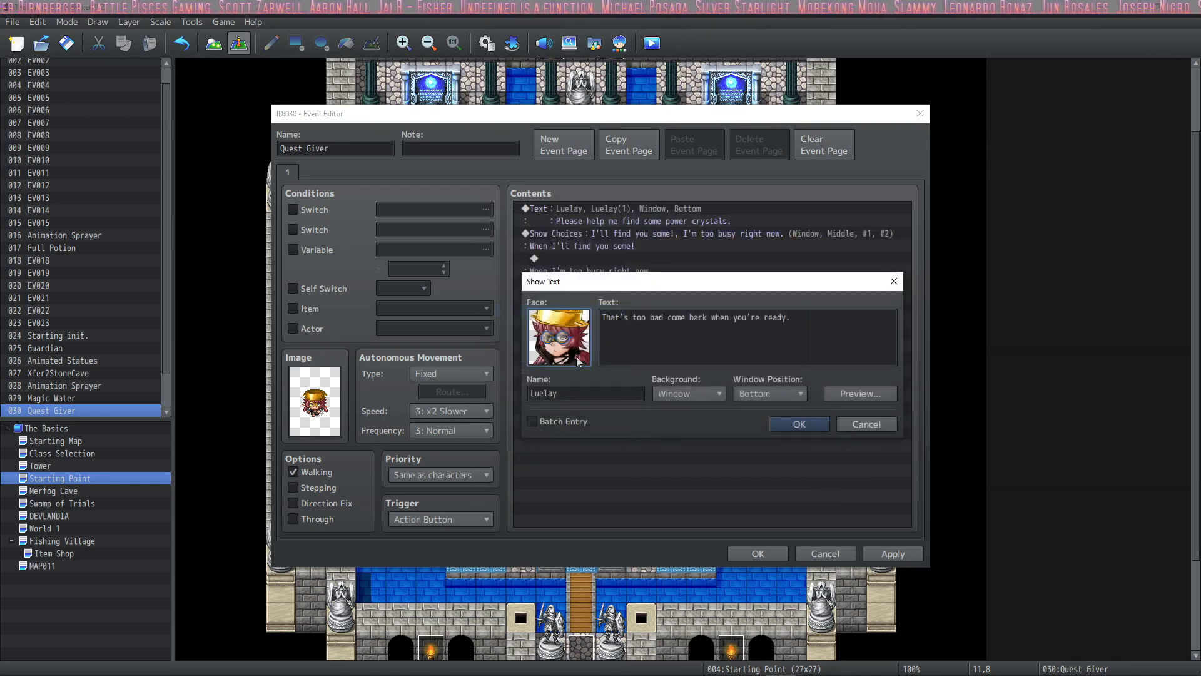
left_click(793, 424)
Step: Change the reply under 'I'll find you some!' to use the first Luelay face
double_click(596, 260)
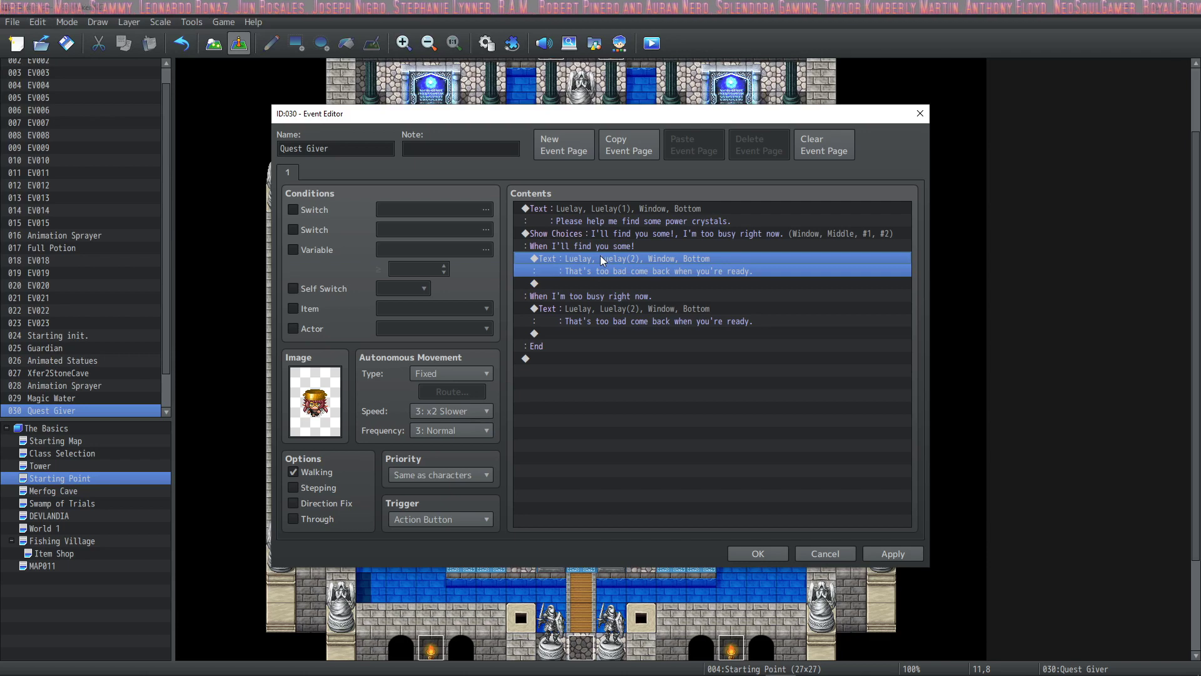
double_click(575, 332)
left_click(719, 258)
left_click(640, 263)
left_click(841, 492)
key("Return")
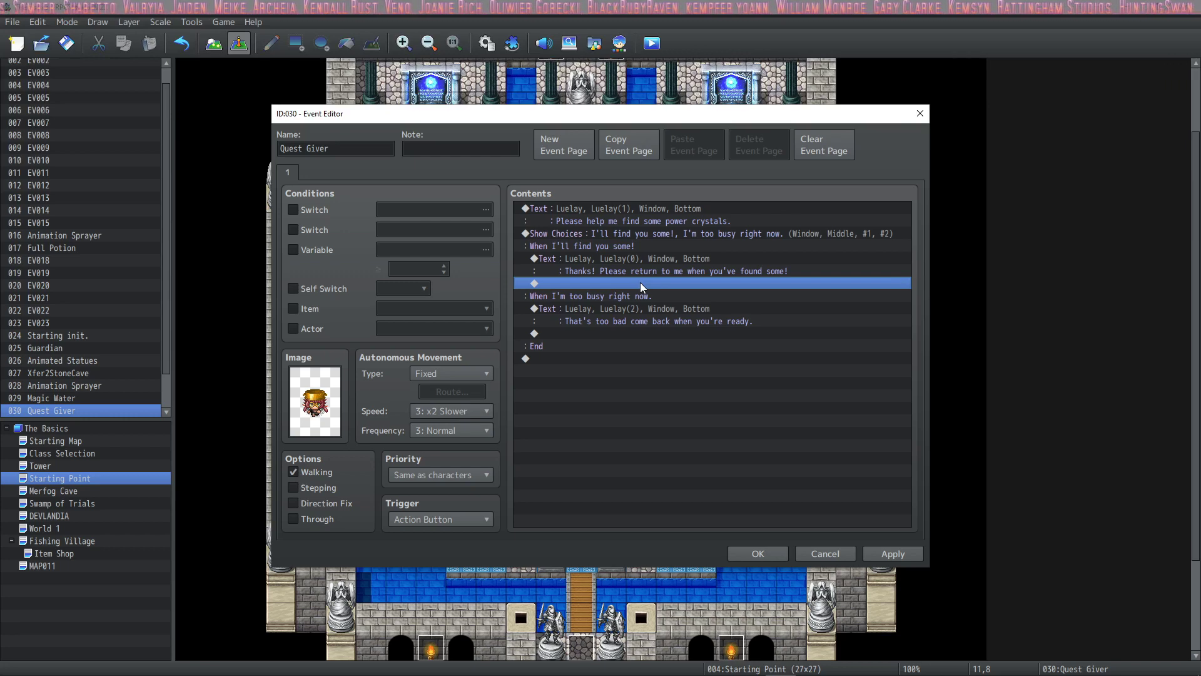
right_click(640, 282)
Step: Add a Control Switches command targeting switch 0003, named 'Simple Fetch Quest 1'
left_click(674, 294)
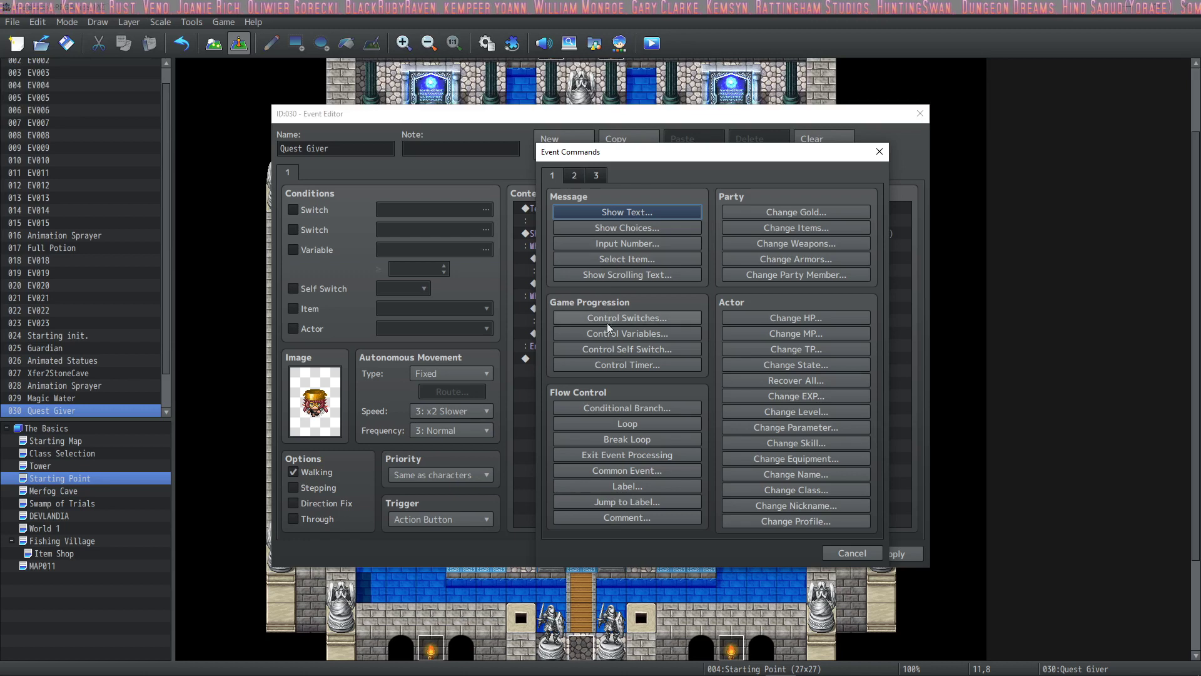
left_click(668, 321)
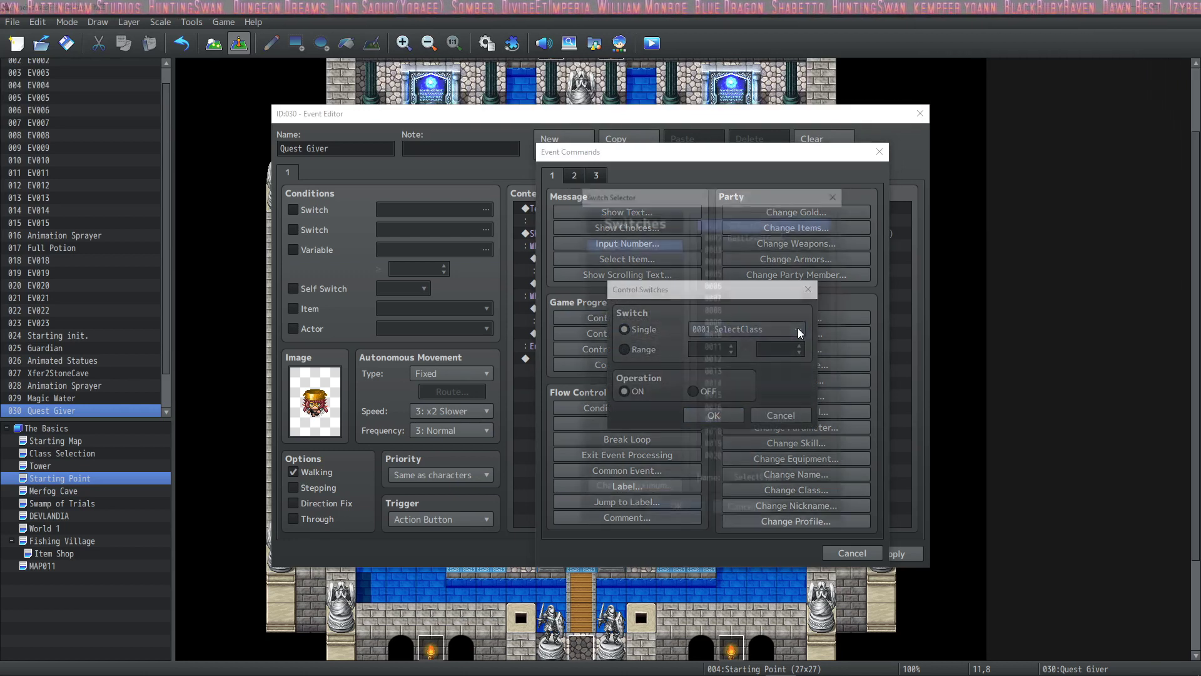
left_click(798, 328)
left_click(756, 516)
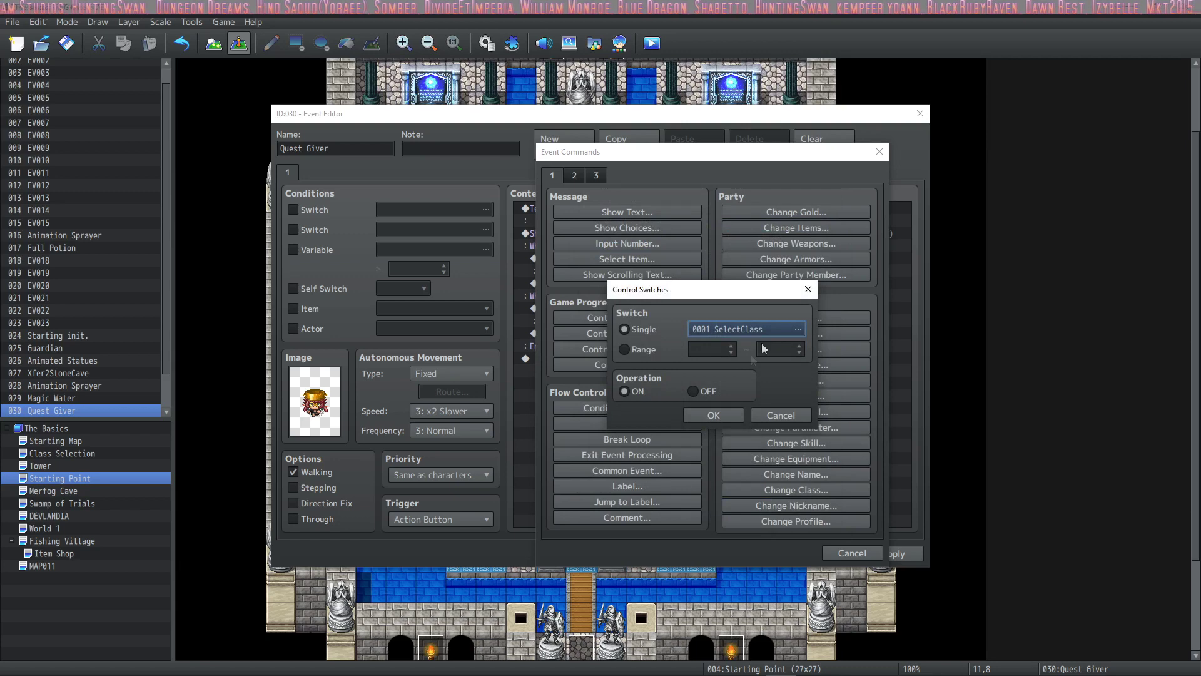
left_click(797, 329)
left_click(729, 246)
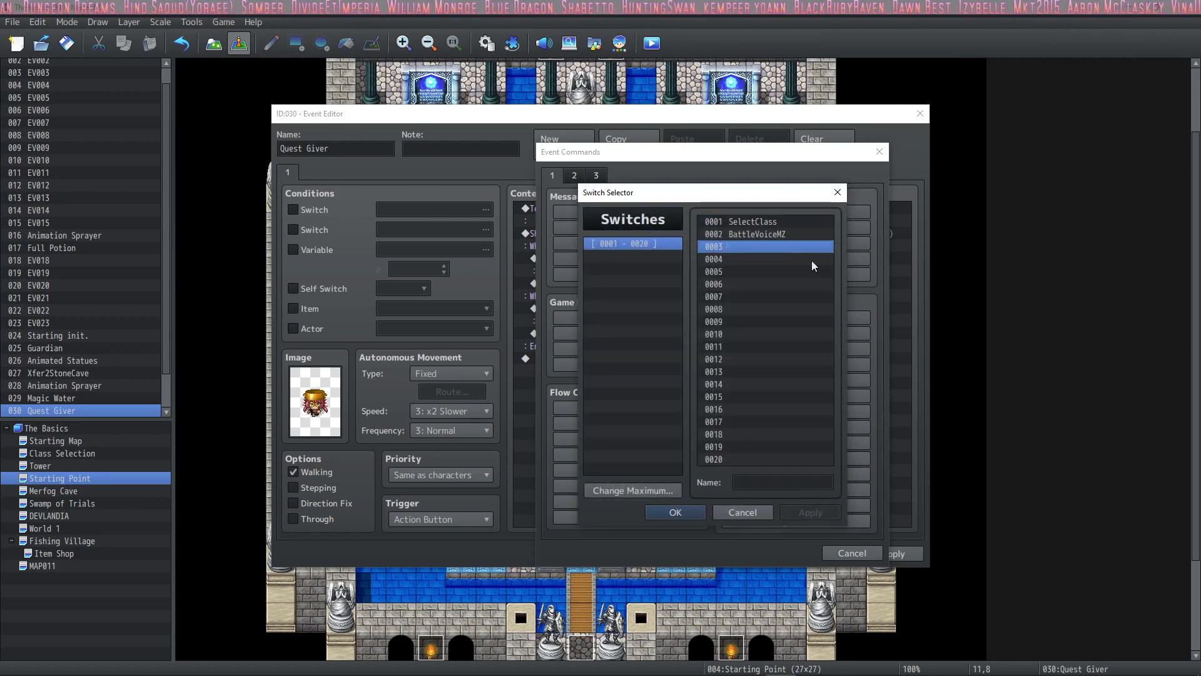
left_click(769, 484)
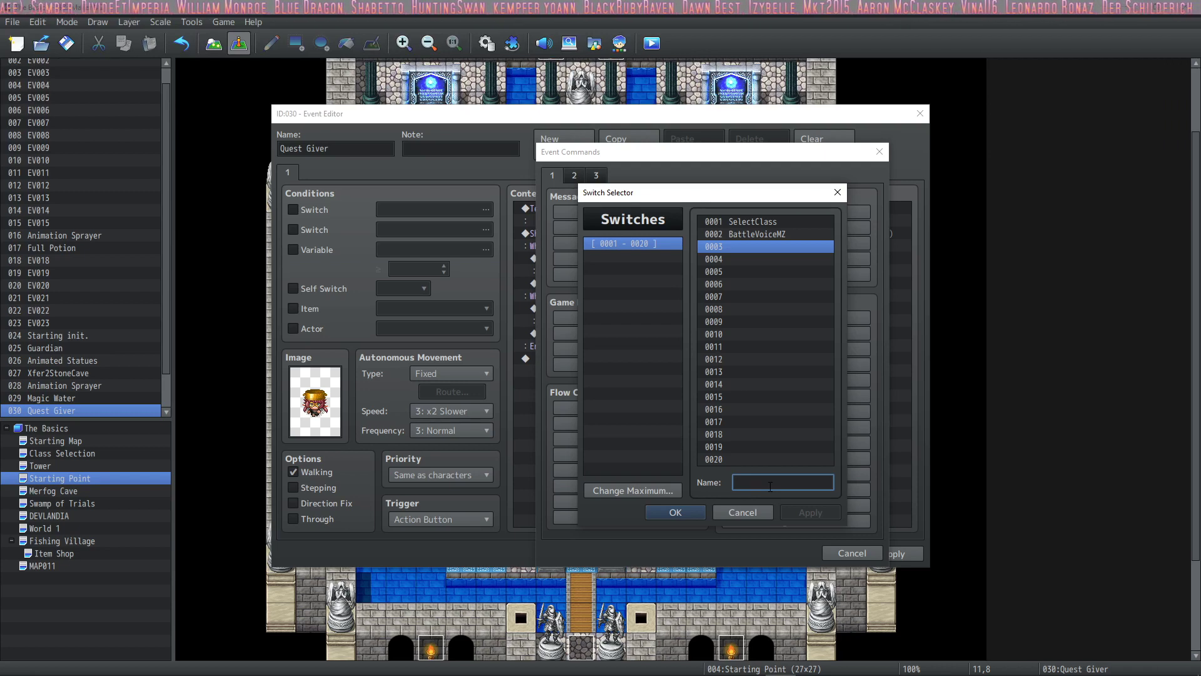
type("Simple Fetch Quest 1")
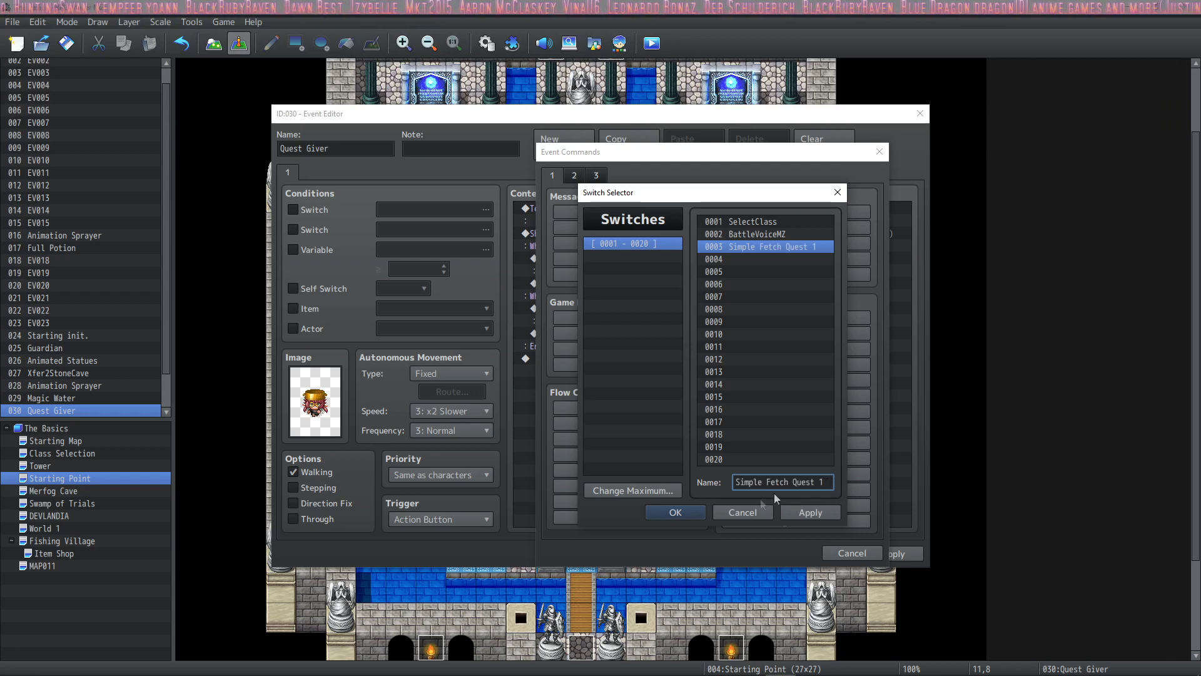
left_click(663, 512)
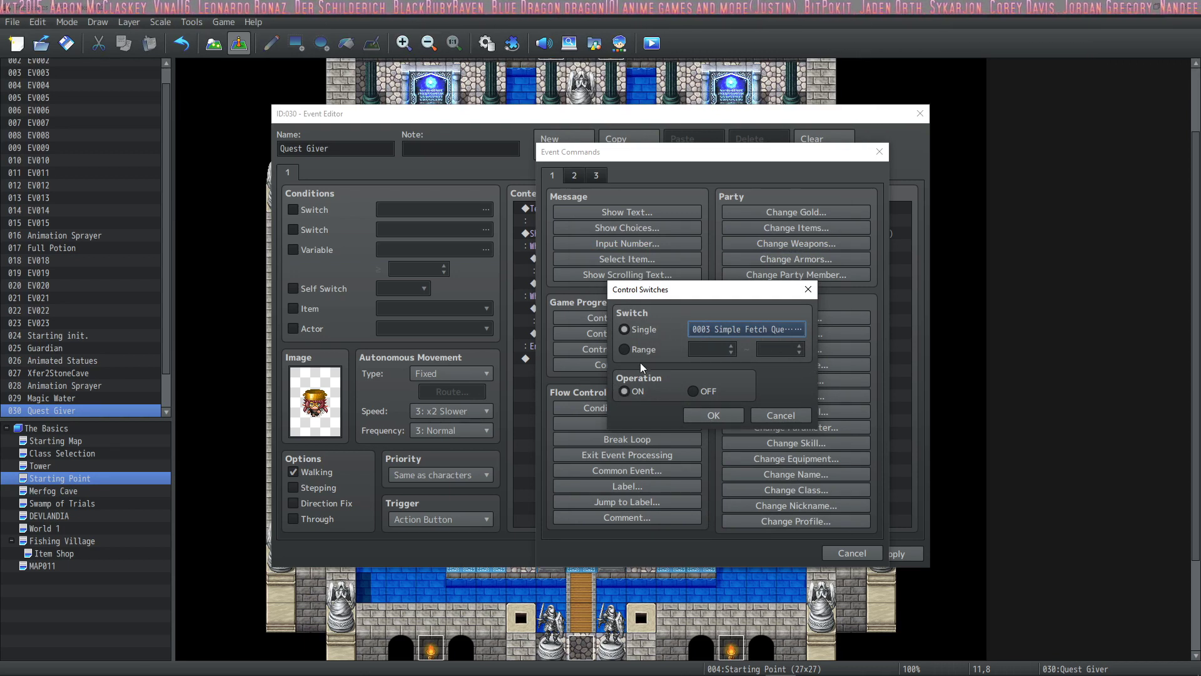
Step: Keep the Single switch operation set to ON and confirm the command
left_click(625, 349)
scroll(768, 356, "up", 3)
scroll(783, 349, "down", 5)
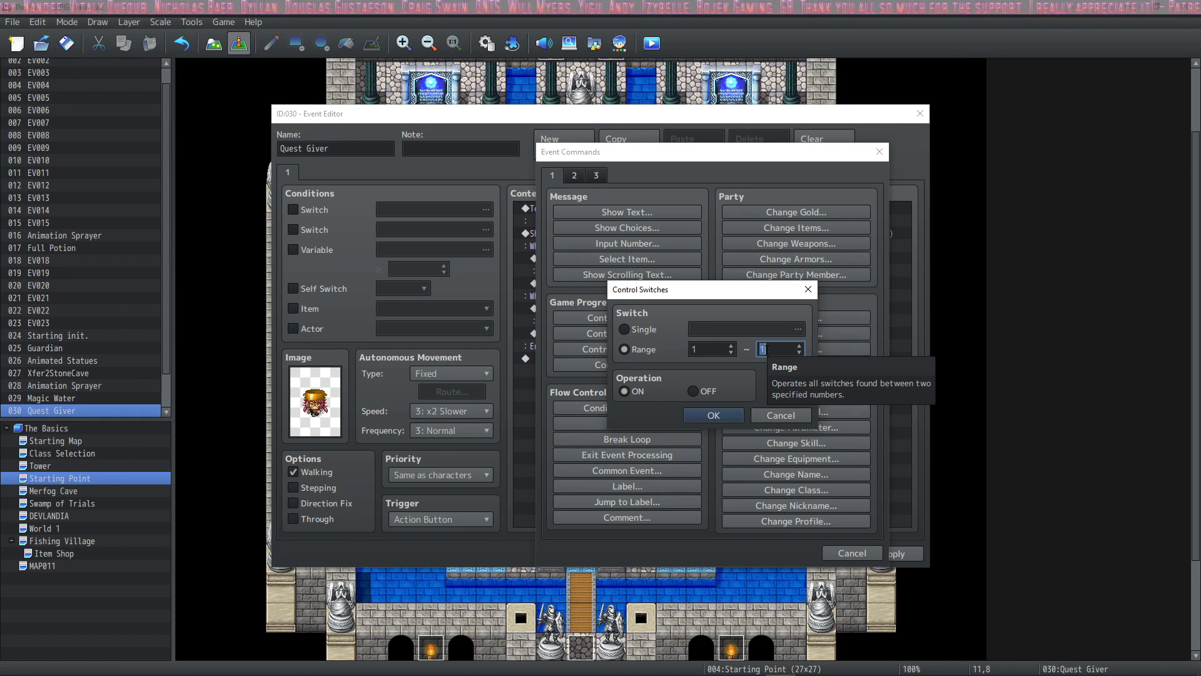
left_click(644, 330)
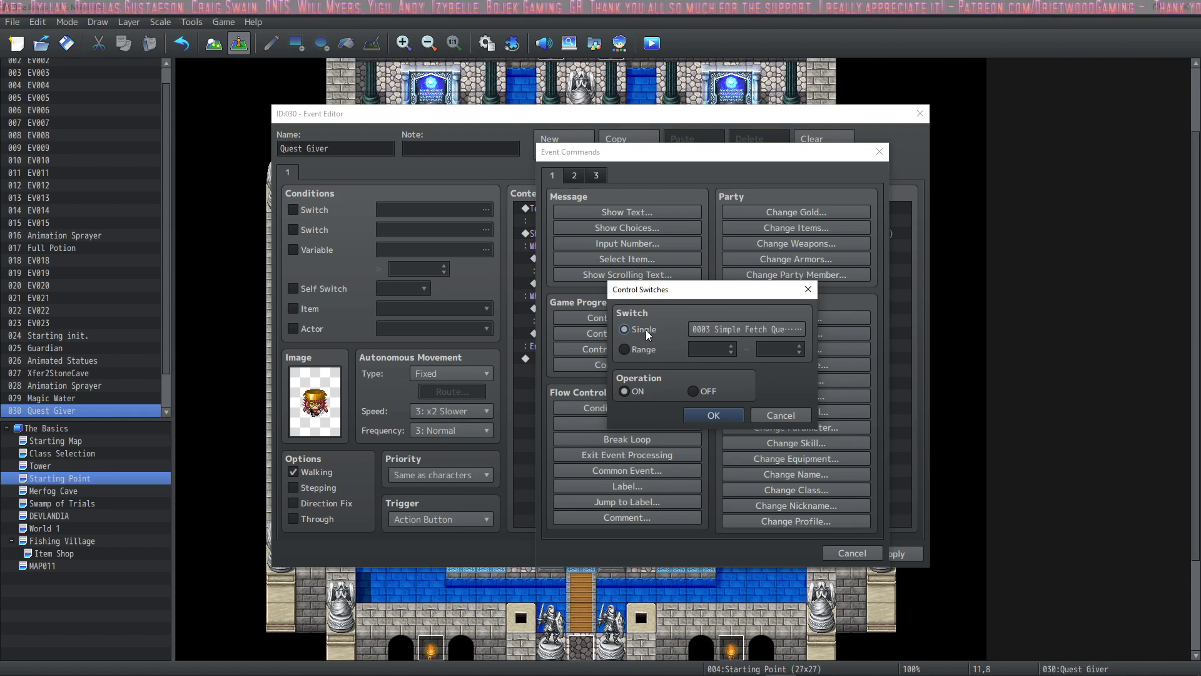
left_click(714, 416)
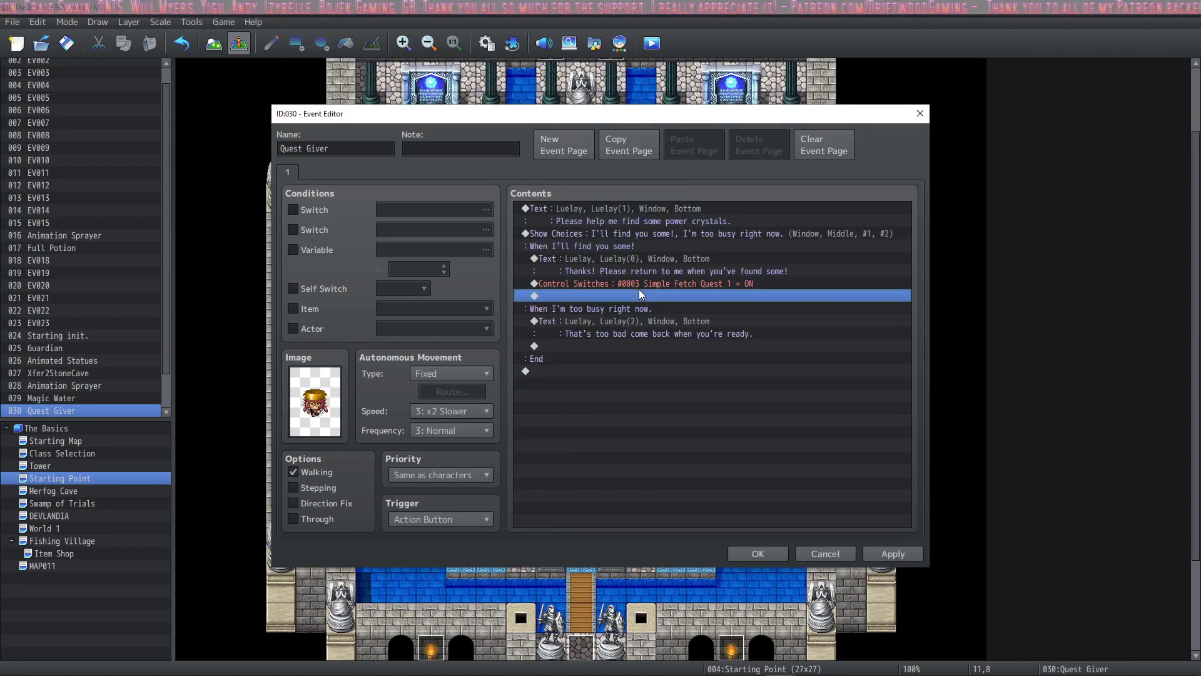
Step: Select the switch-ON command line and add an empty page 2 to the event
left_click(660, 285)
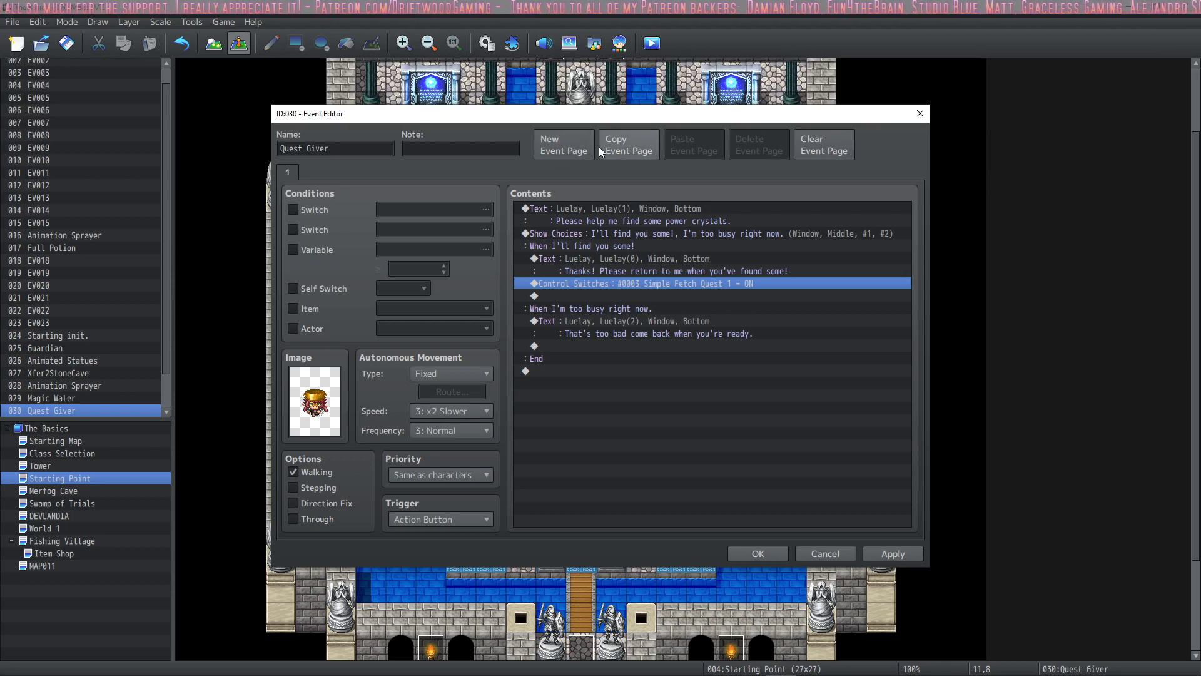
left_click(561, 149)
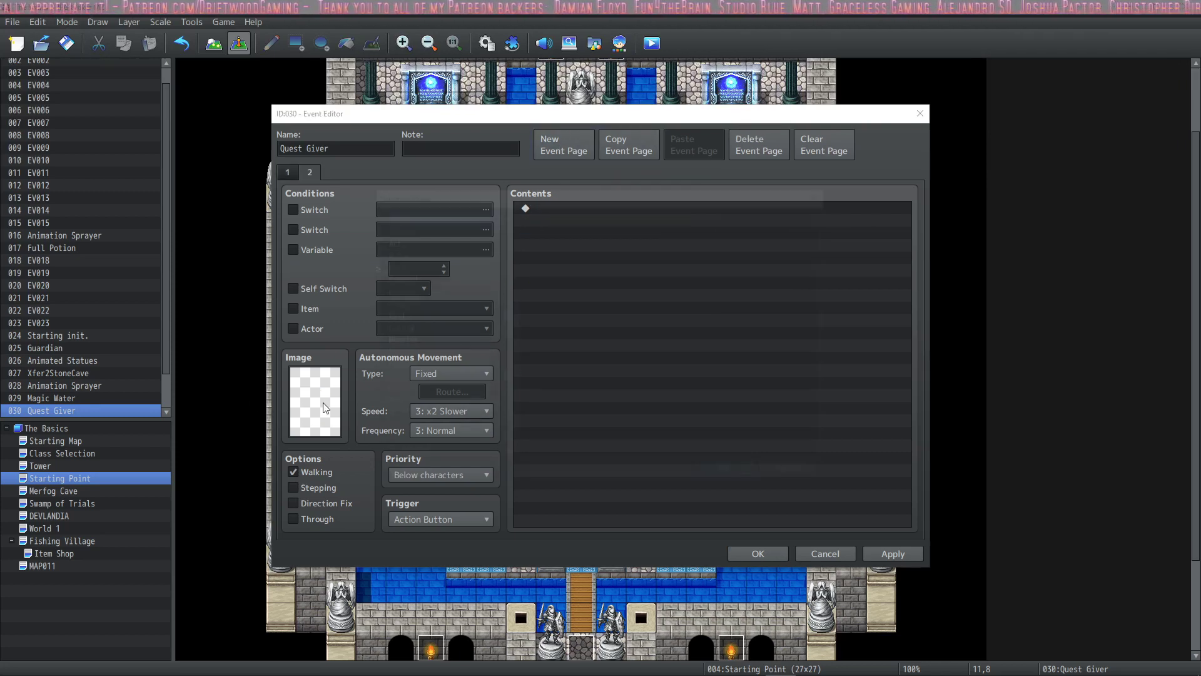
Step: Give page 2 the Luelay character sprite
double_click(315, 401)
left_click(426, 330)
double_click(598, 337)
left_click(293, 173)
left_click(308, 175)
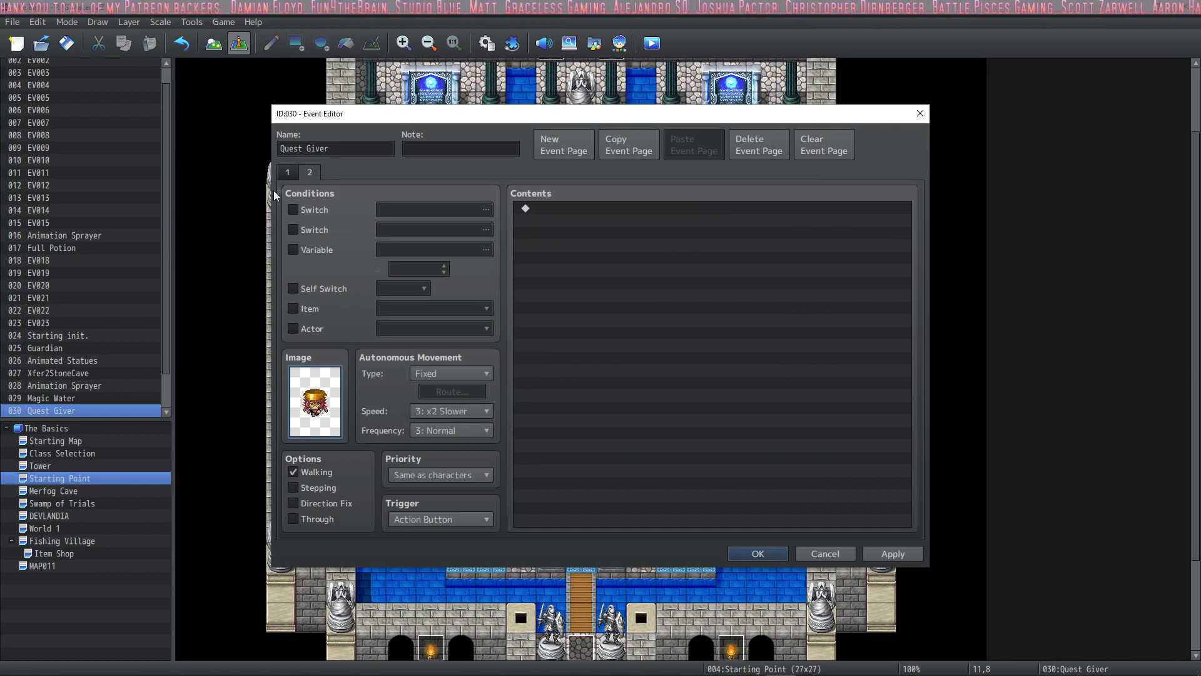
Step: Make page 2 require switch 0003 Simple Fetch Quest 1, then return to page 1
left_click(314, 209)
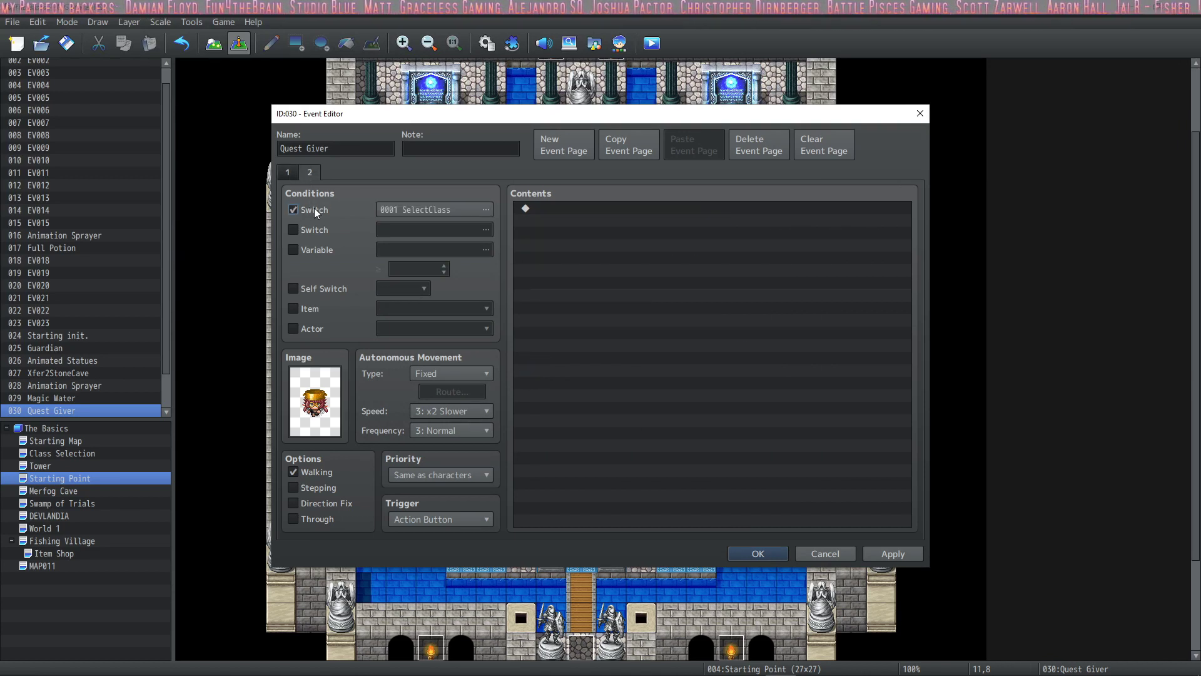
left_click(460, 213)
left_click(586, 498)
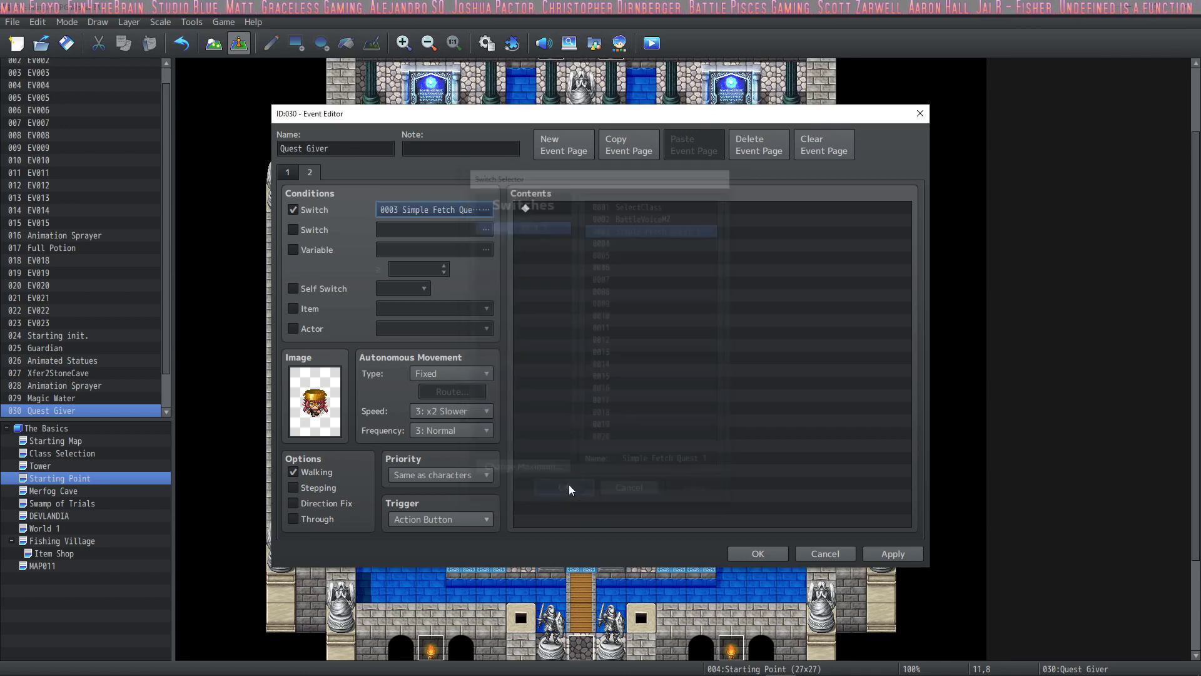
left_click(289, 170)
left_click(309, 171)
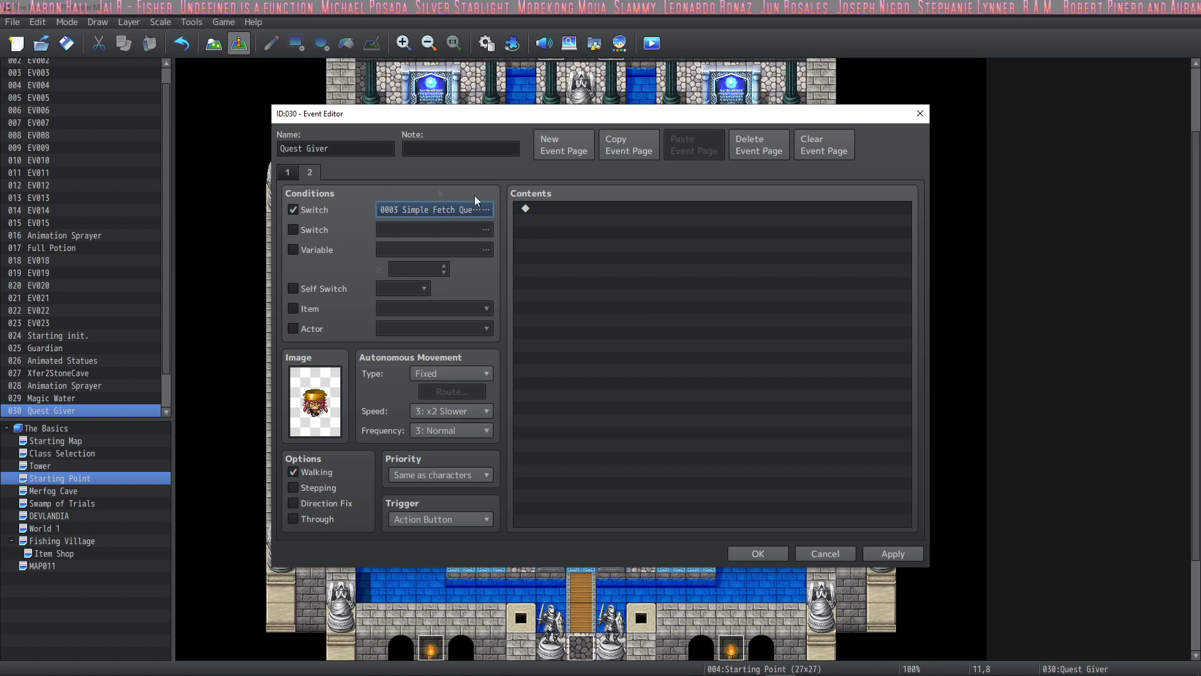
left_click(288, 173)
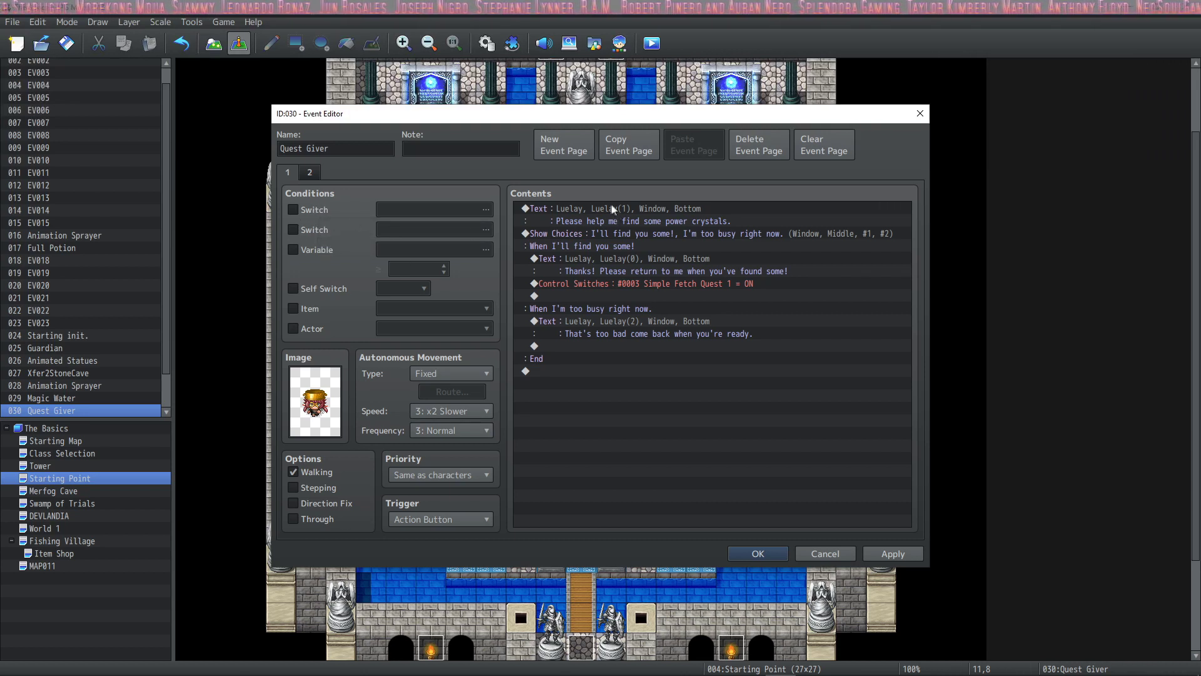
Step: Copy the 'Thanks! Please return to me when you've found some!' message from page 1 into page 2
left_click(628, 211)
left_click_drag(628, 209, 613, 283)
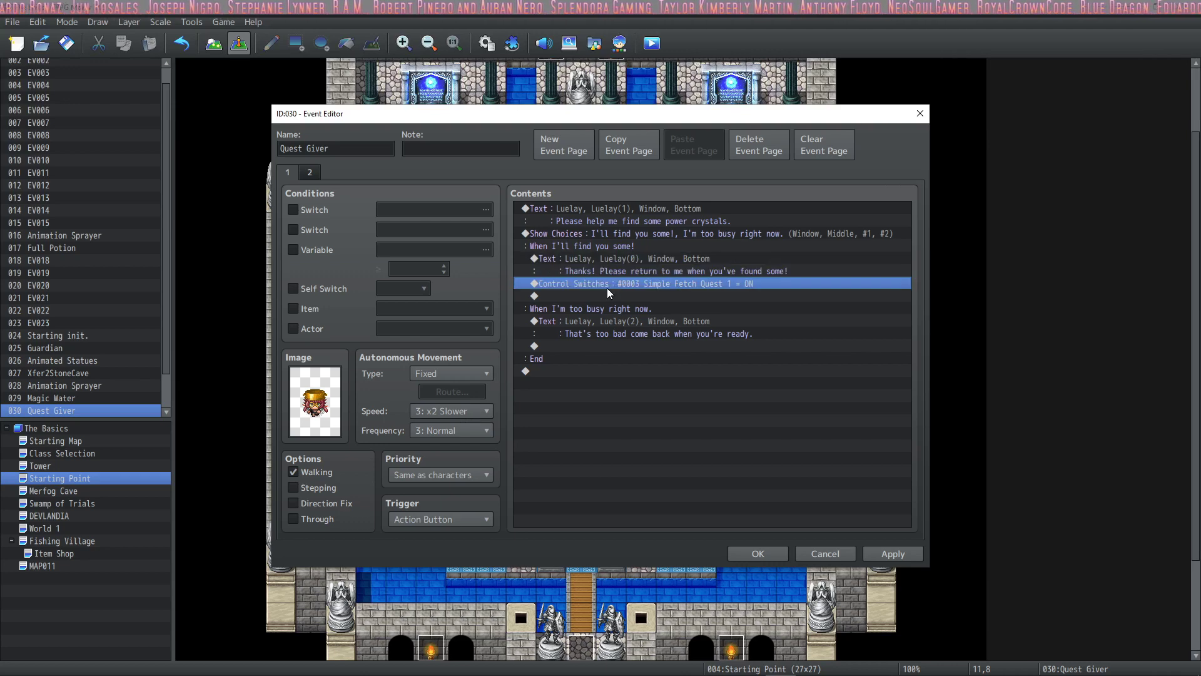
left_click(312, 172)
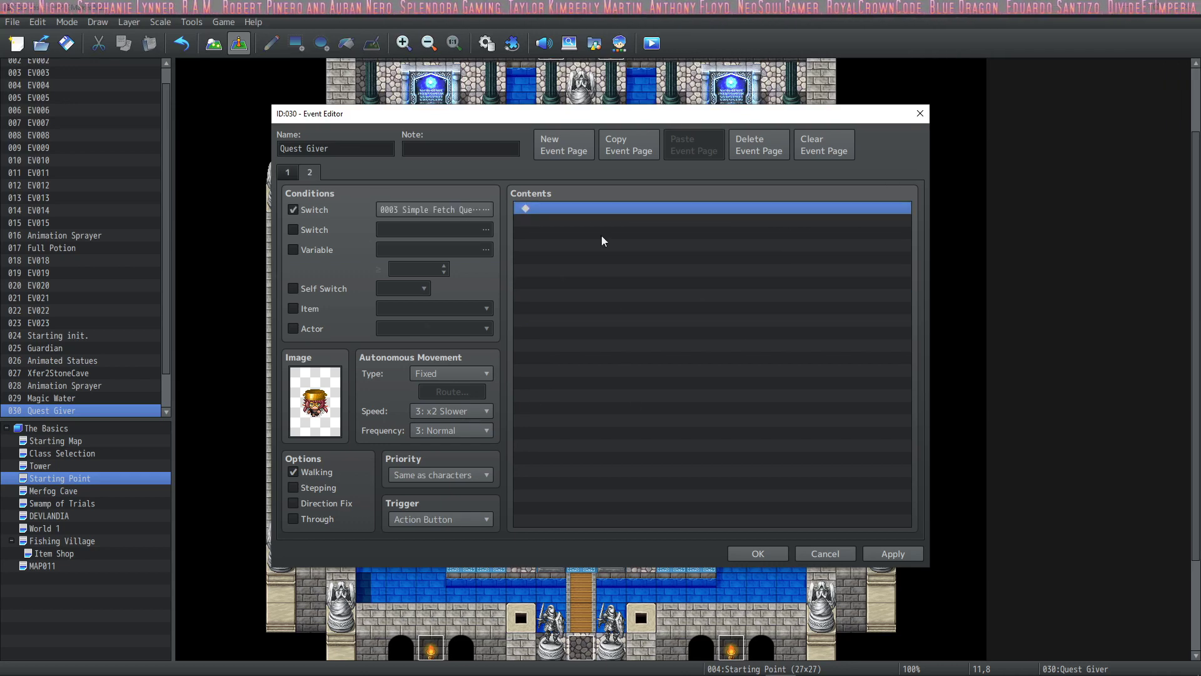
left_click(287, 172)
left_click(310, 172)
key("ctrl+v")
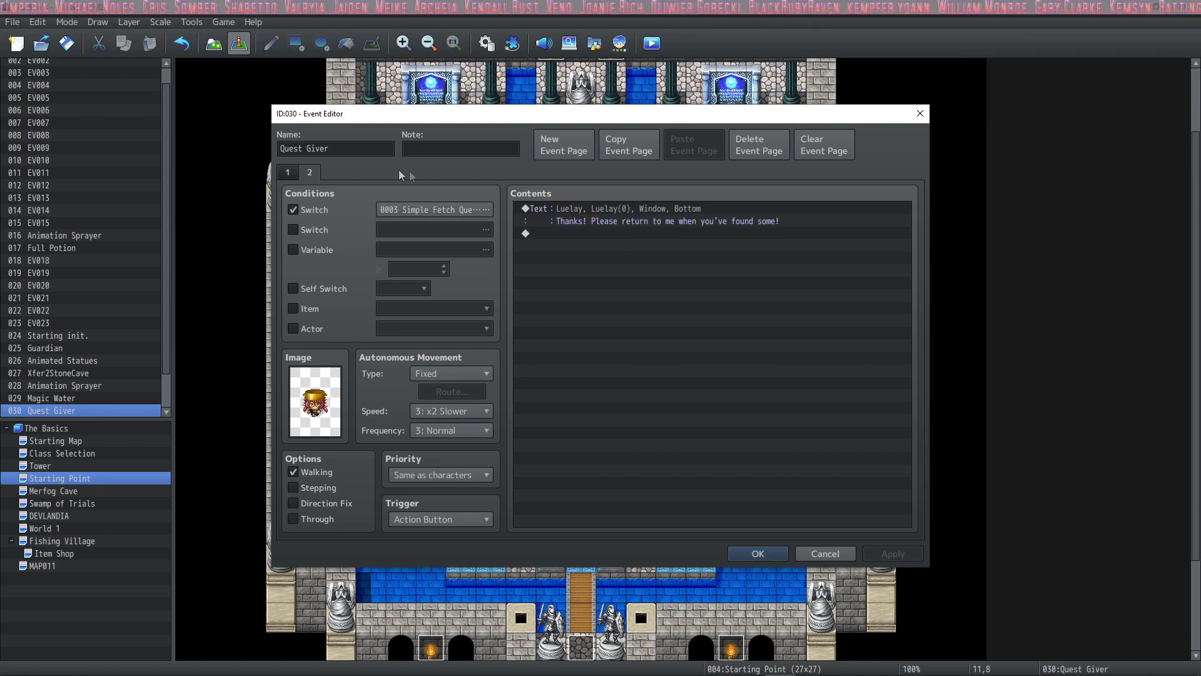
Step: Select both lines of the pasted Thanks message on page 2
left_click(601, 219)
left_click_drag(603, 254, 613, 205)
left_click(594, 252)
left_click(611, 215)
left_click(595, 251)
left_click(610, 220, "ctrl")
left_click(559, 216)
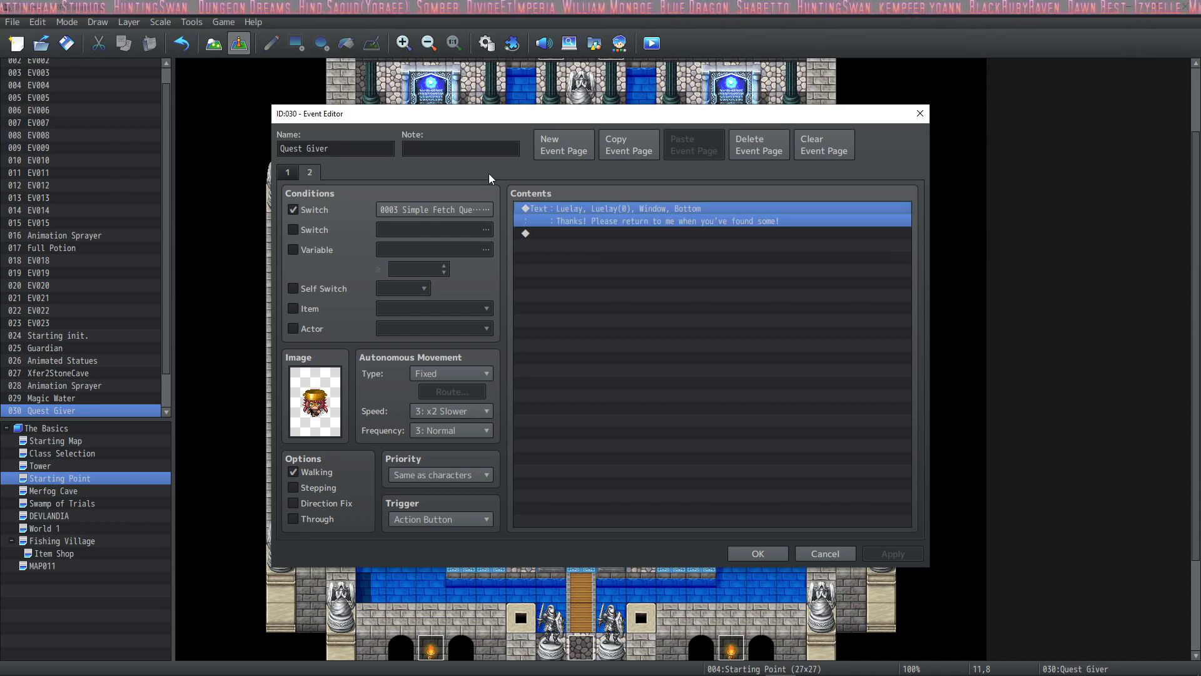
Step: Add page 3, conditioned on switch 0004 renamed 'Crystals Collected', using the same character sprite
left_click(553, 146)
left_click(441, 209)
left_click(602, 241)
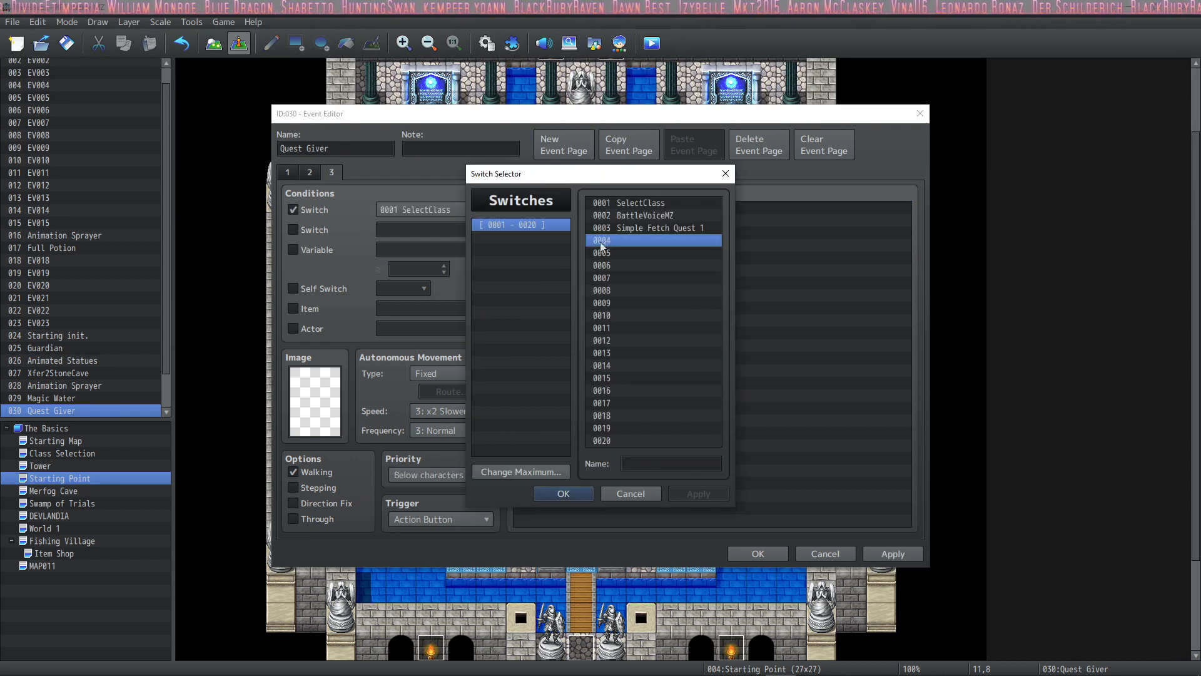
left_click(662, 463)
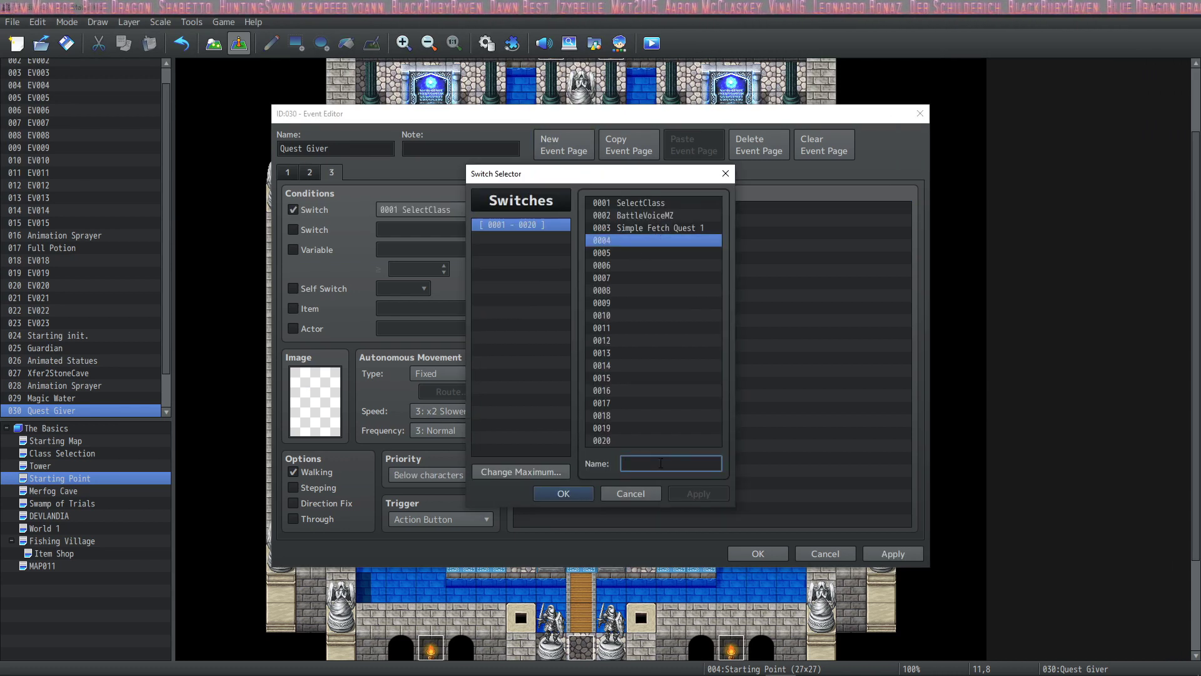
type("Crystals Collected")
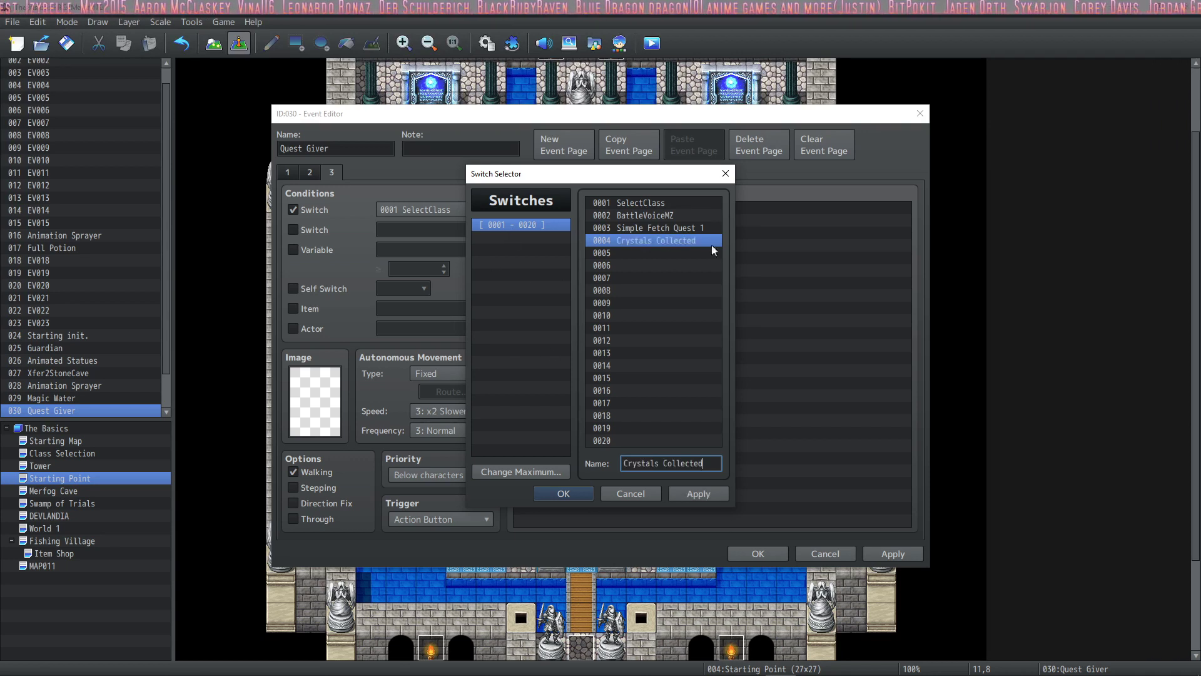
left_click(563, 493)
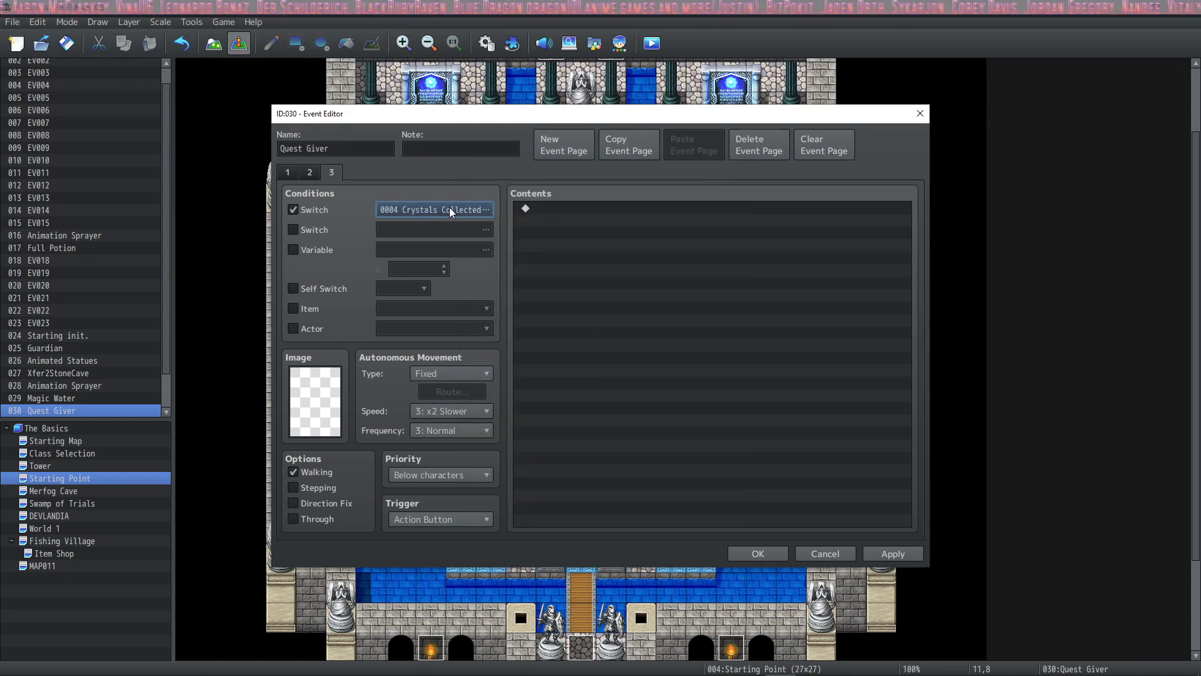
left_click(695, 260)
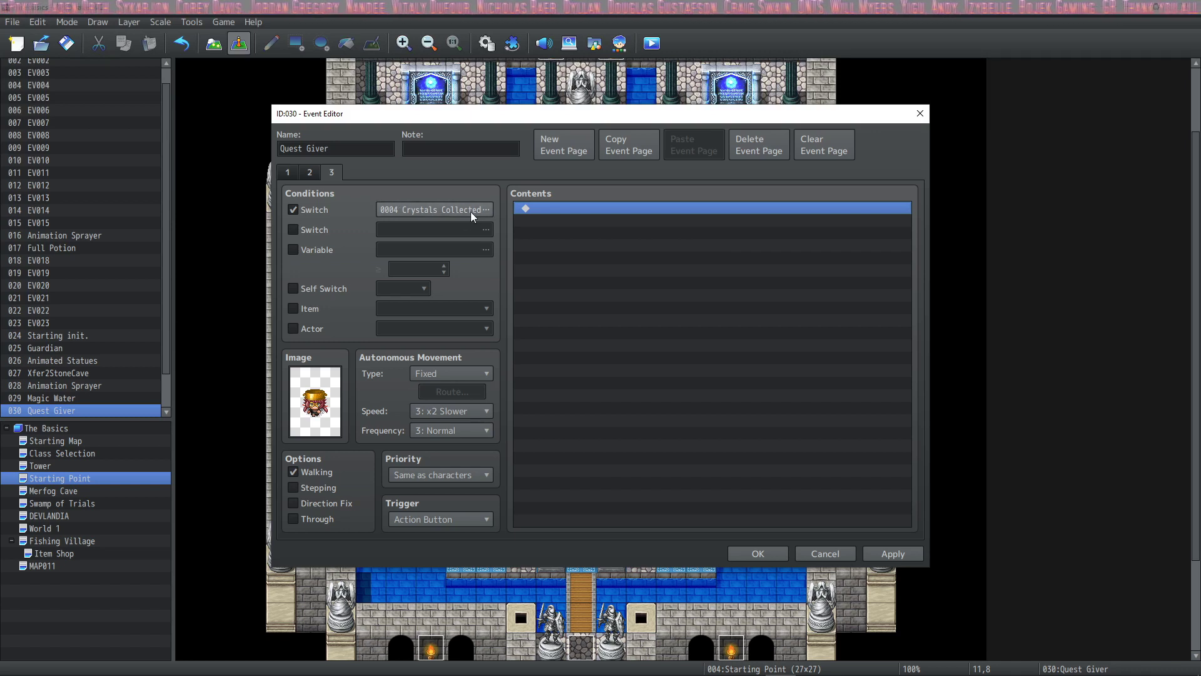
left_click(309, 172)
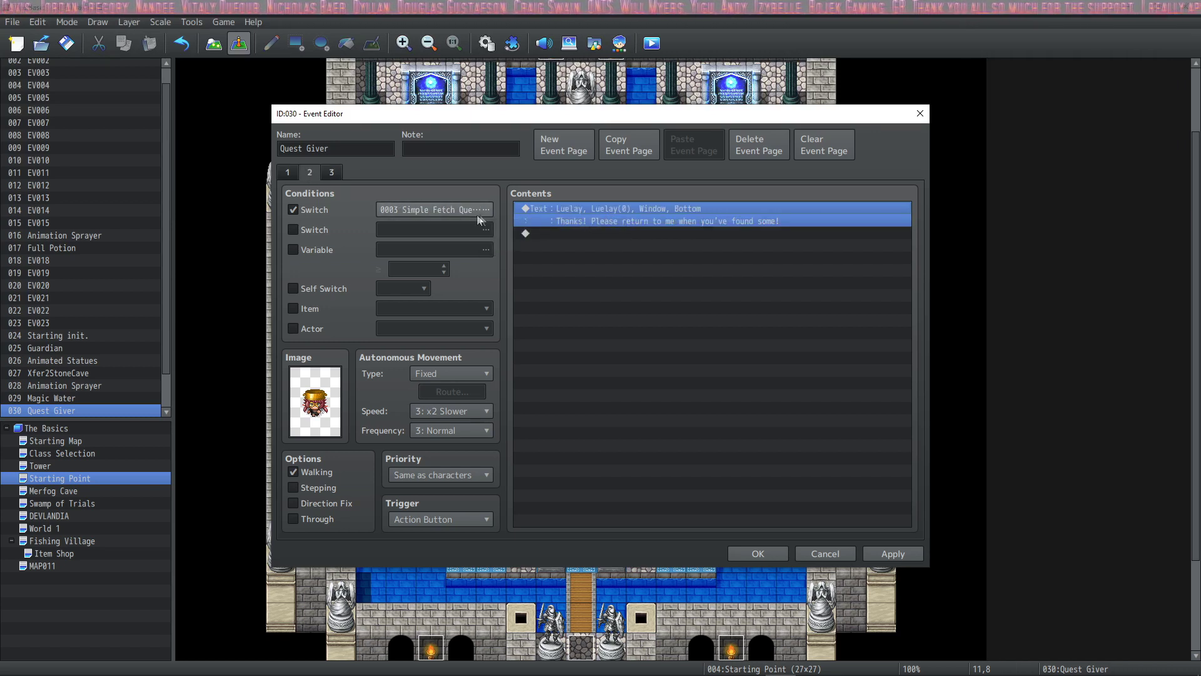
left_click(287, 172)
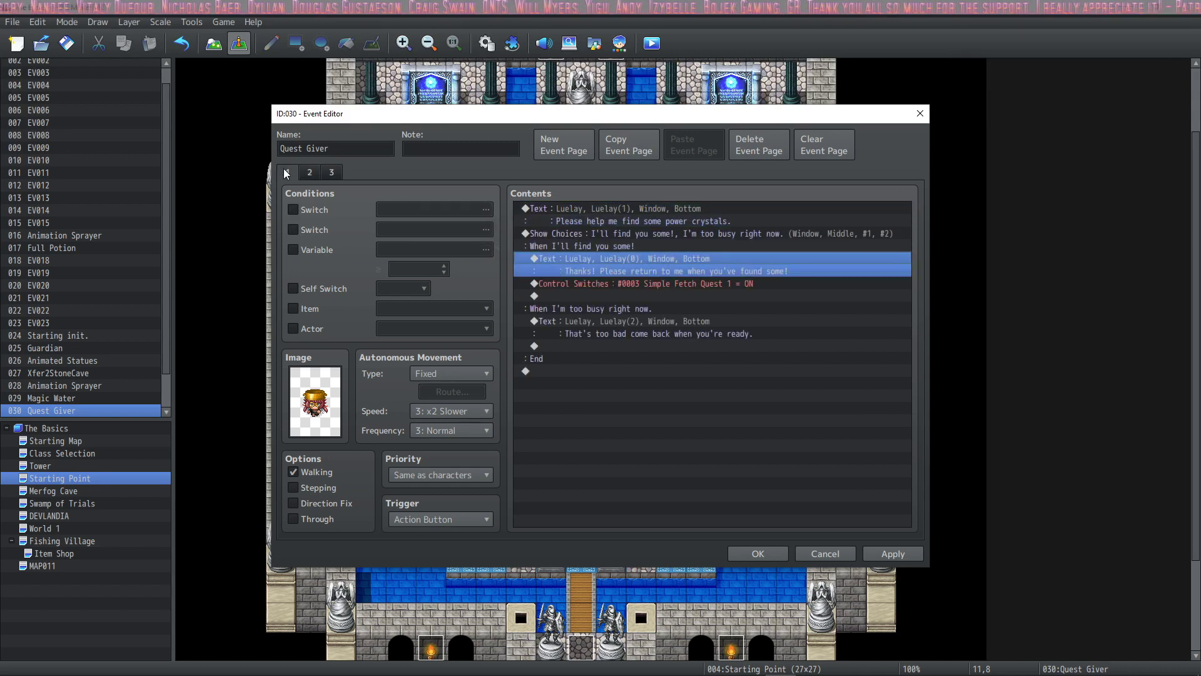
left_click(653, 284)
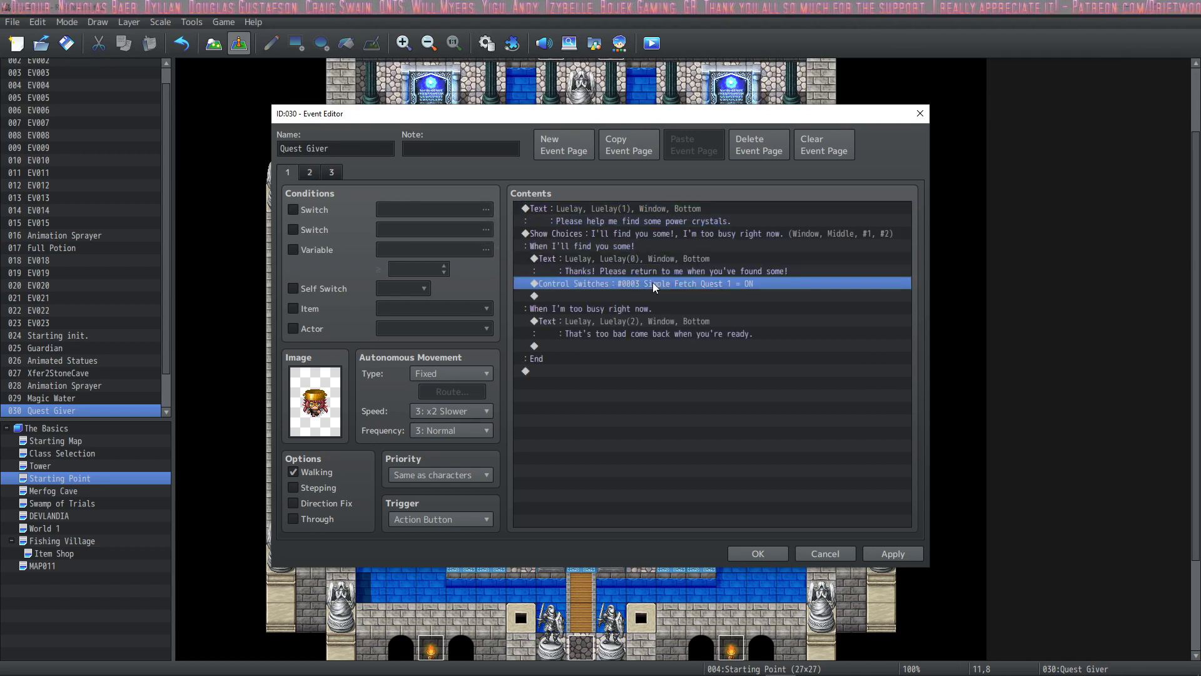
left_click(309, 173)
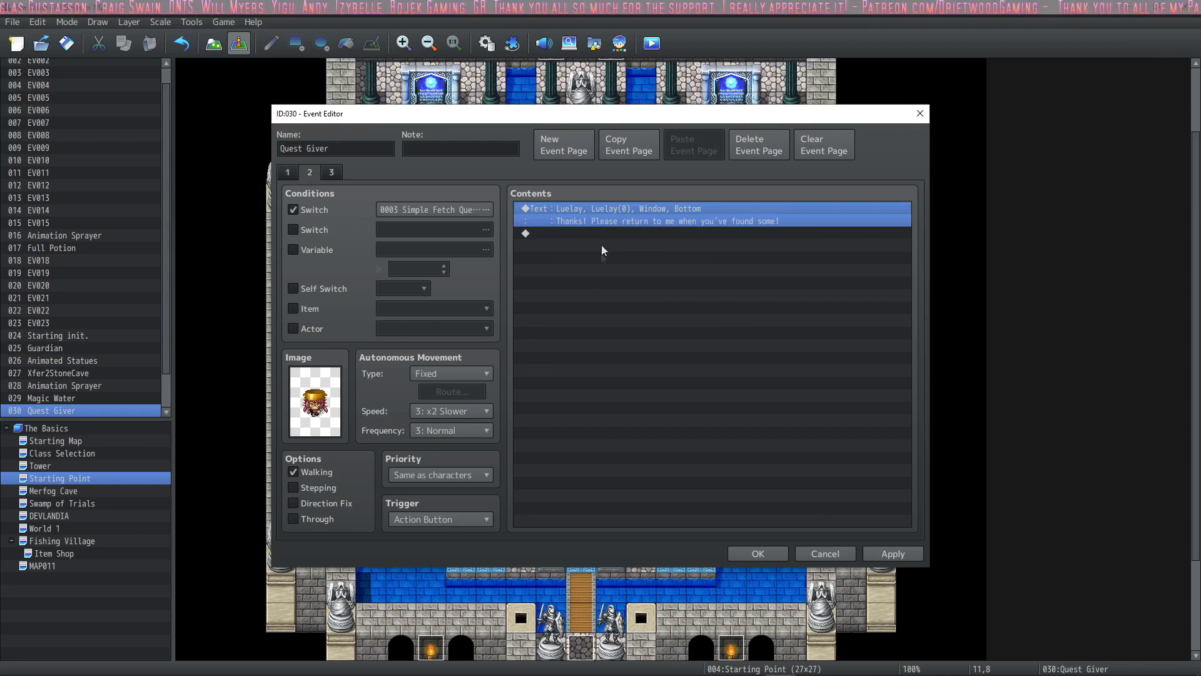
left_click(333, 174)
key("ctrl+v")
left_click(332, 173)
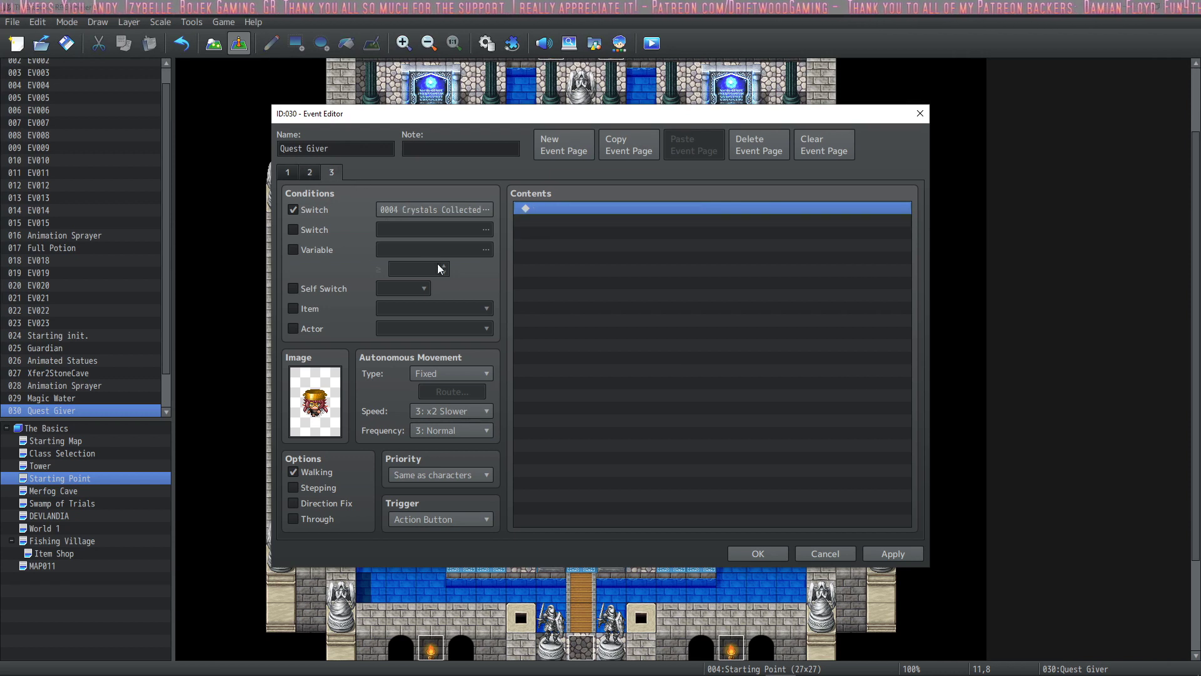
left_click(311, 172)
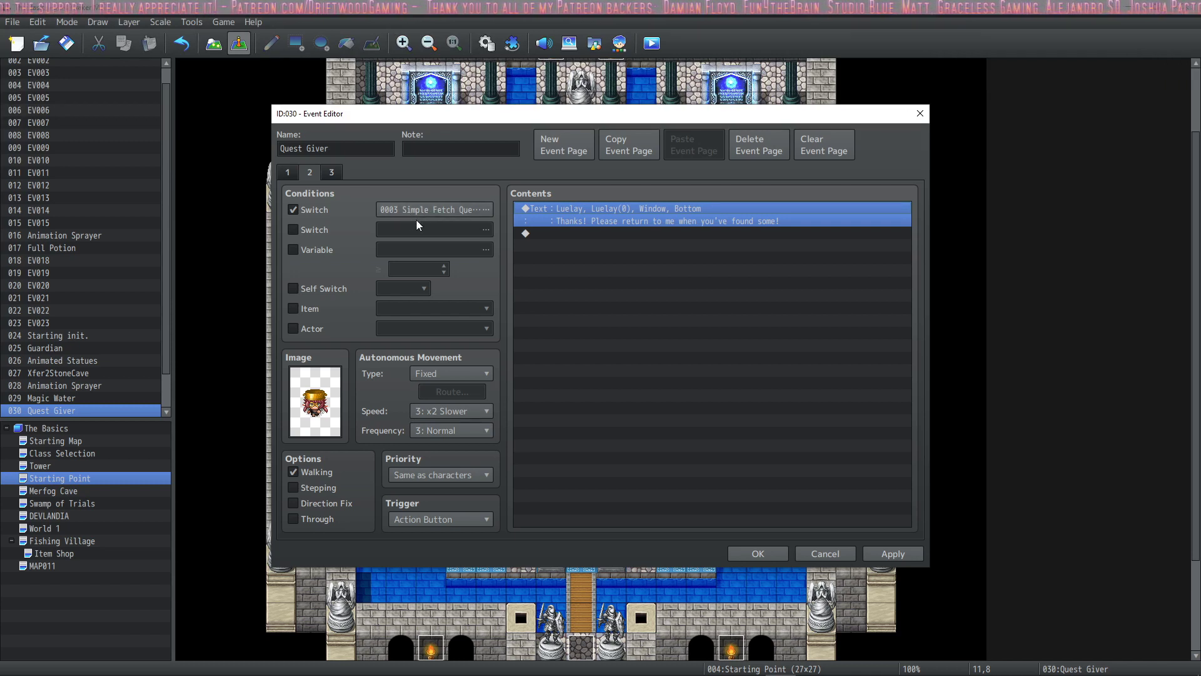
left_click(332, 173)
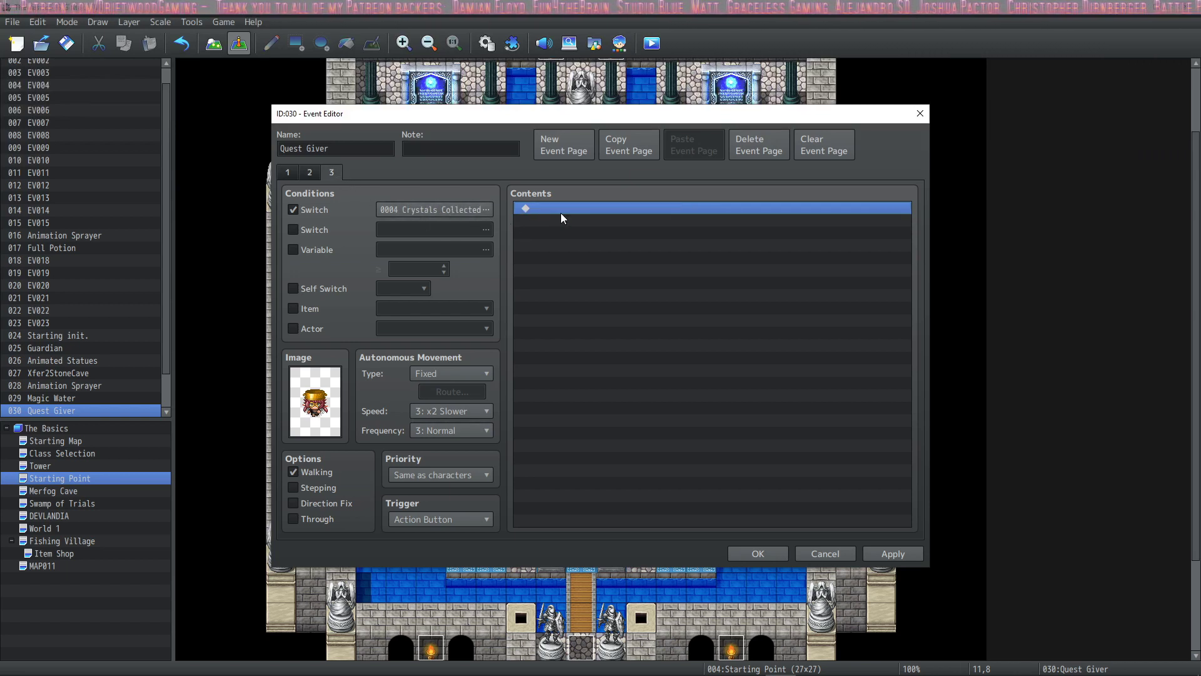
Step: Apply the event changes and paste the thank-you Show Text message into page 3
left_click(893, 553)
right_click(648, 223)
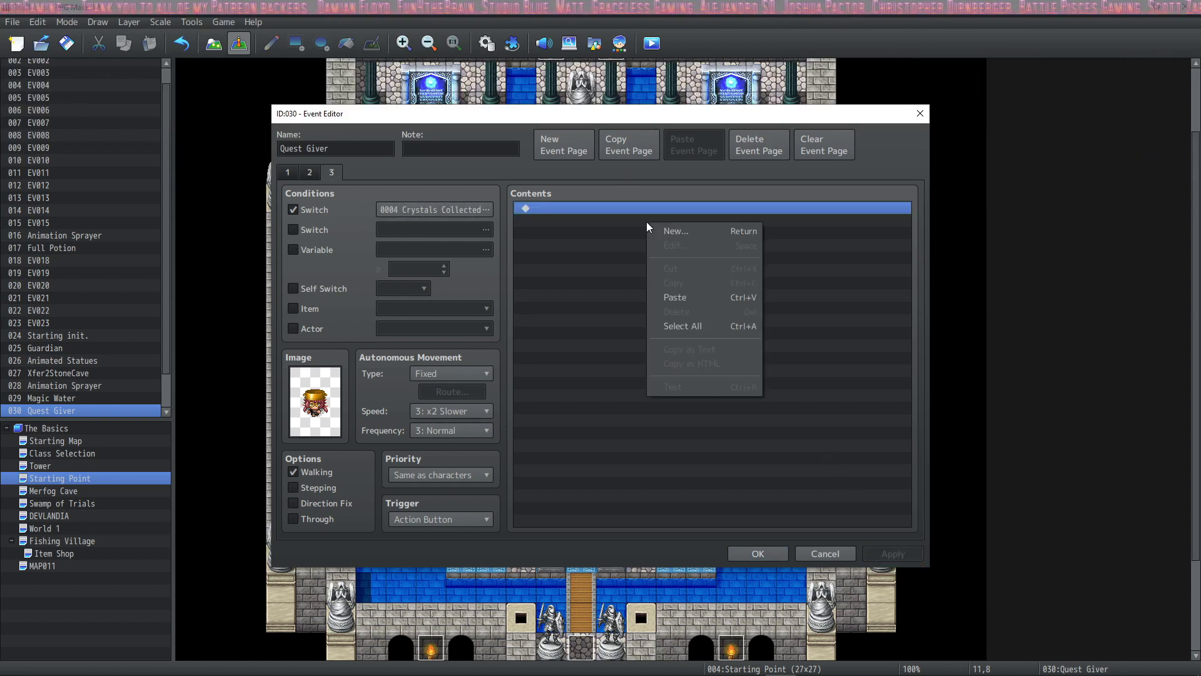
left_click(676, 231)
key("Escape")
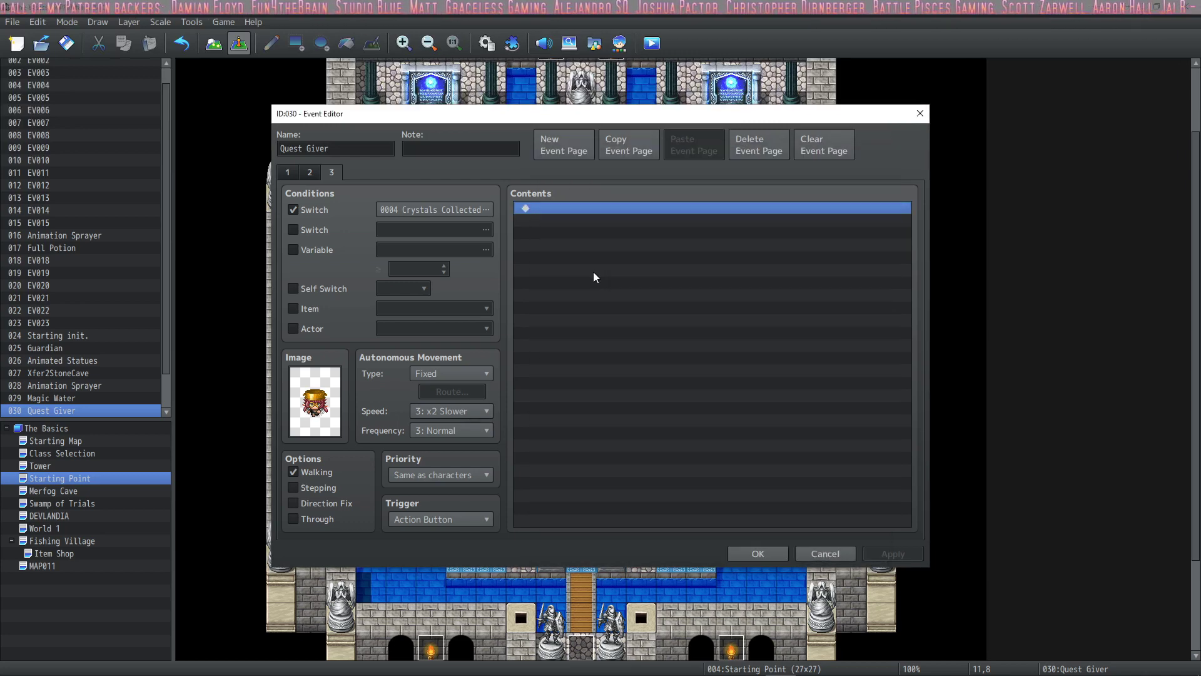
key("ctrl+v")
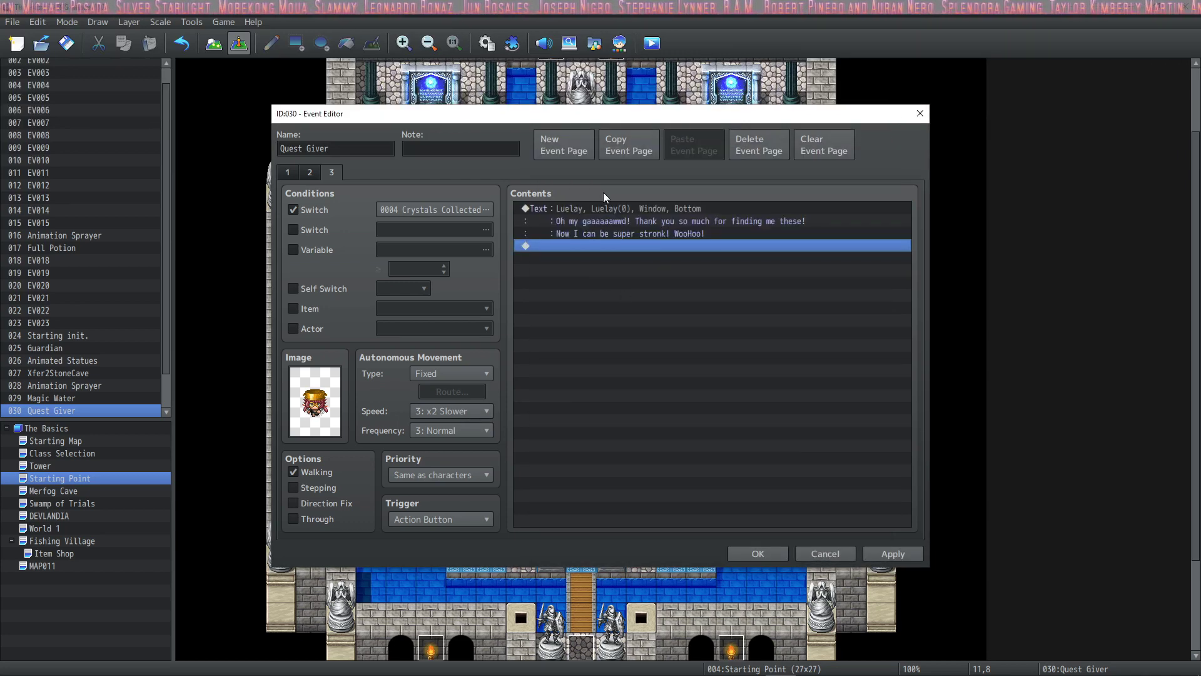
Step: Add a Change Items command below it: 0015 Elixir, Increase, Constant 1
right_click(654, 246)
left_click(707, 253)
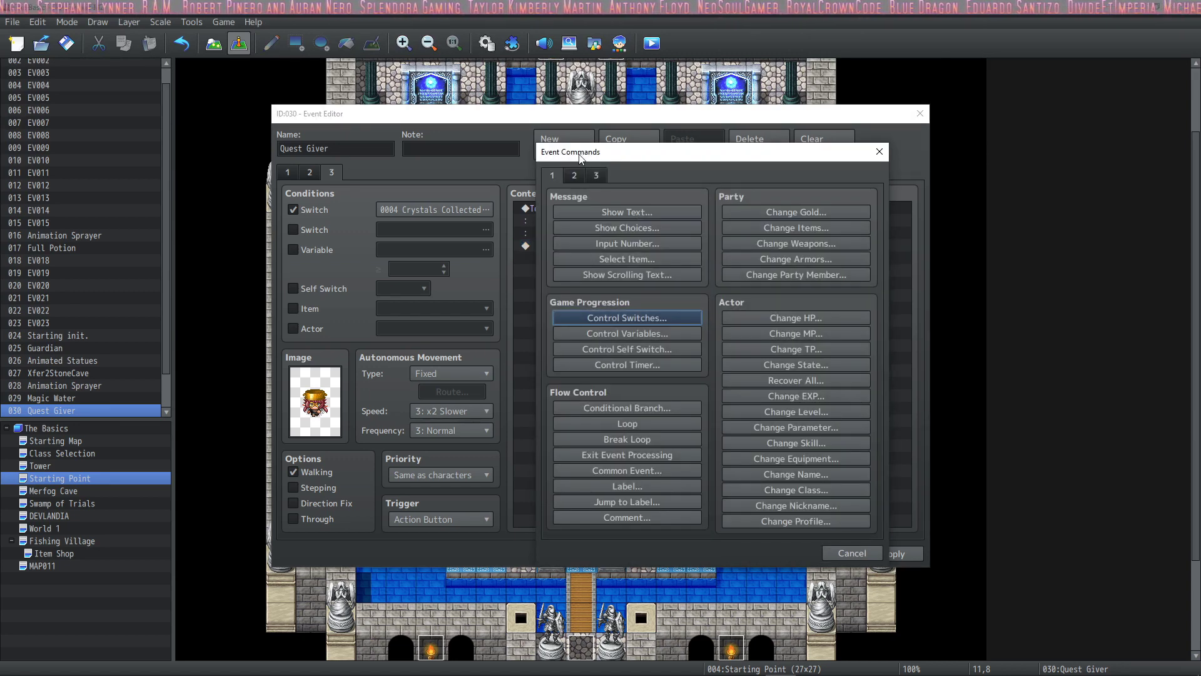
left_click(807, 229)
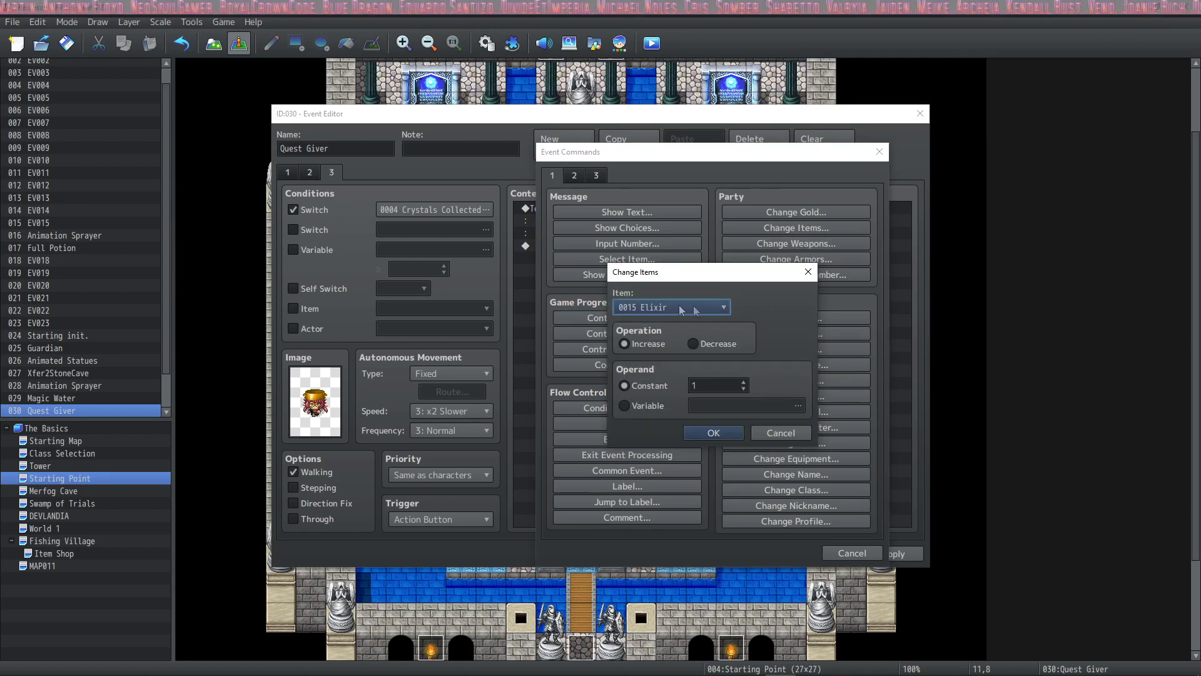
left_click(673, 339)
left_click(652, 388)
key("Return")
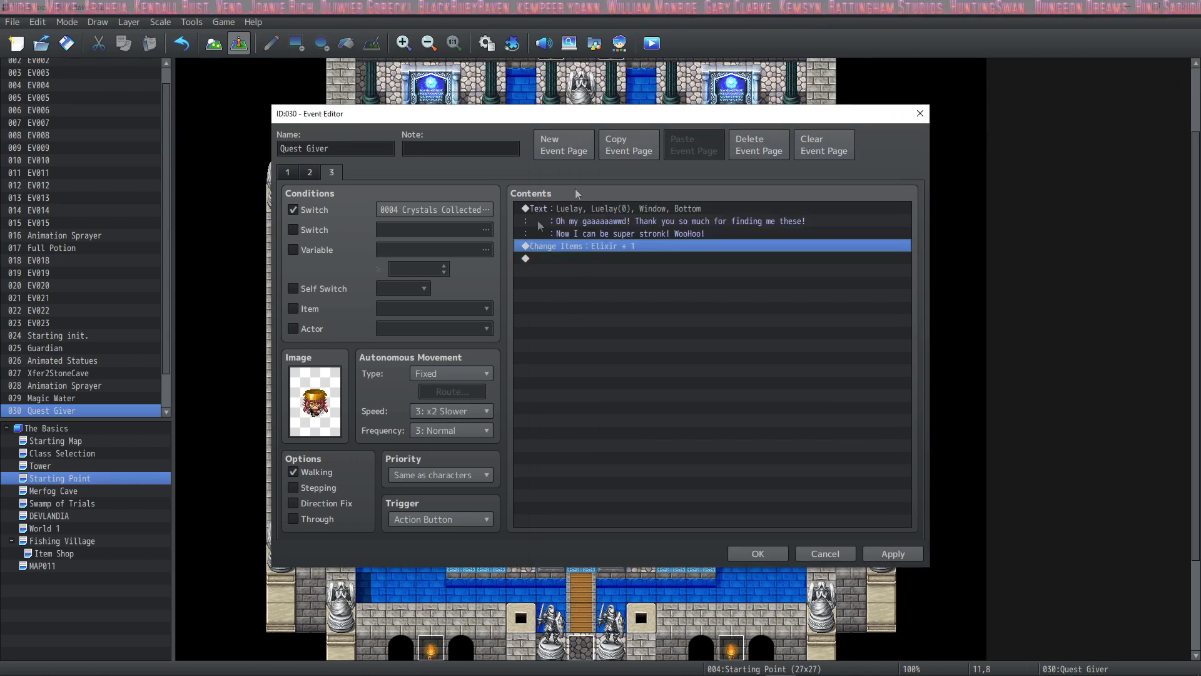
Step: Copy the thank-you Text command and paste it below the Elixir reward
left_click(570, 257)
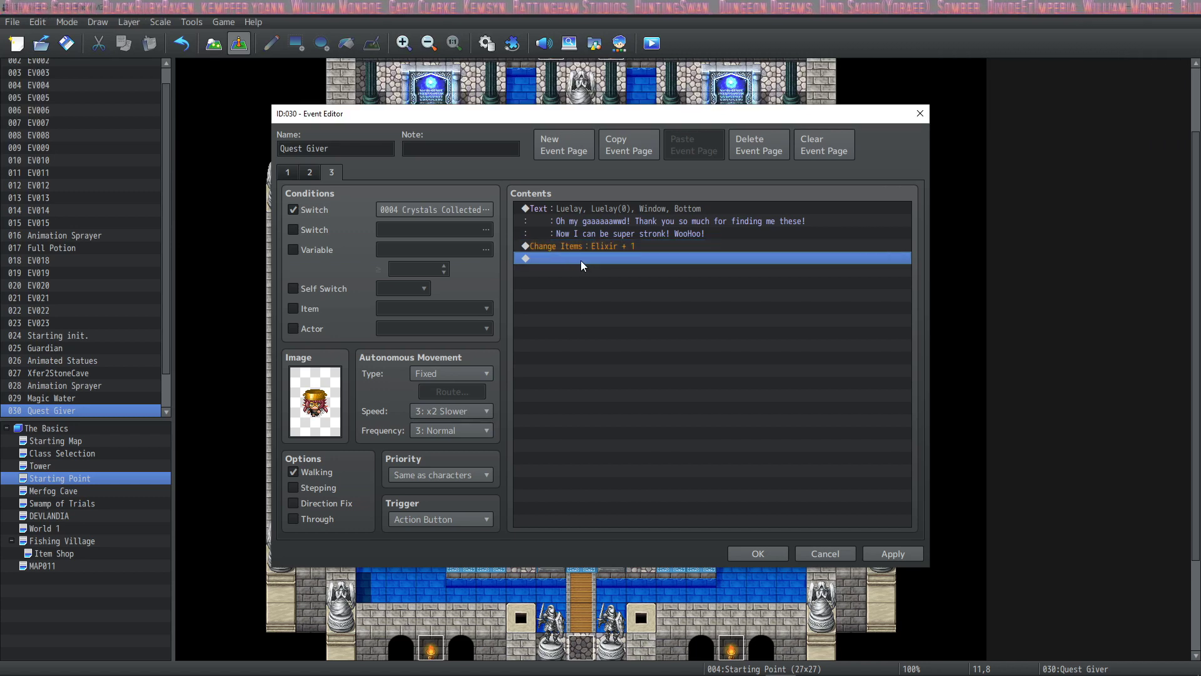
right_click(581, 260)
left_click(621, 273)
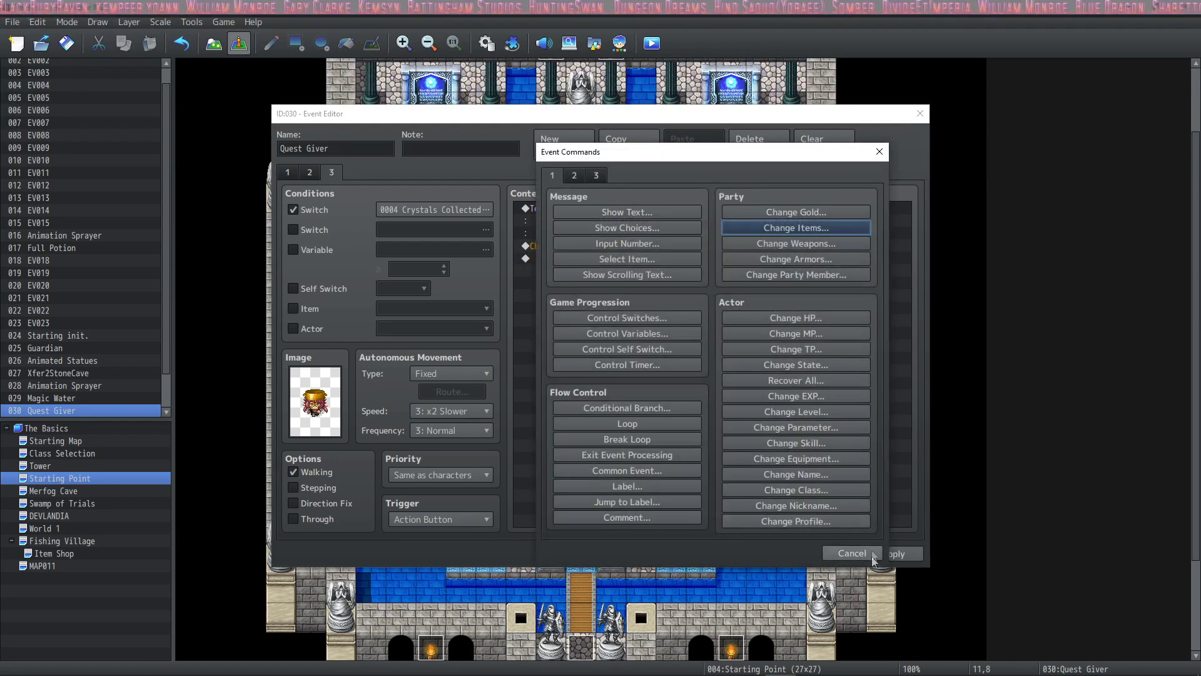
left_click(850, 553)
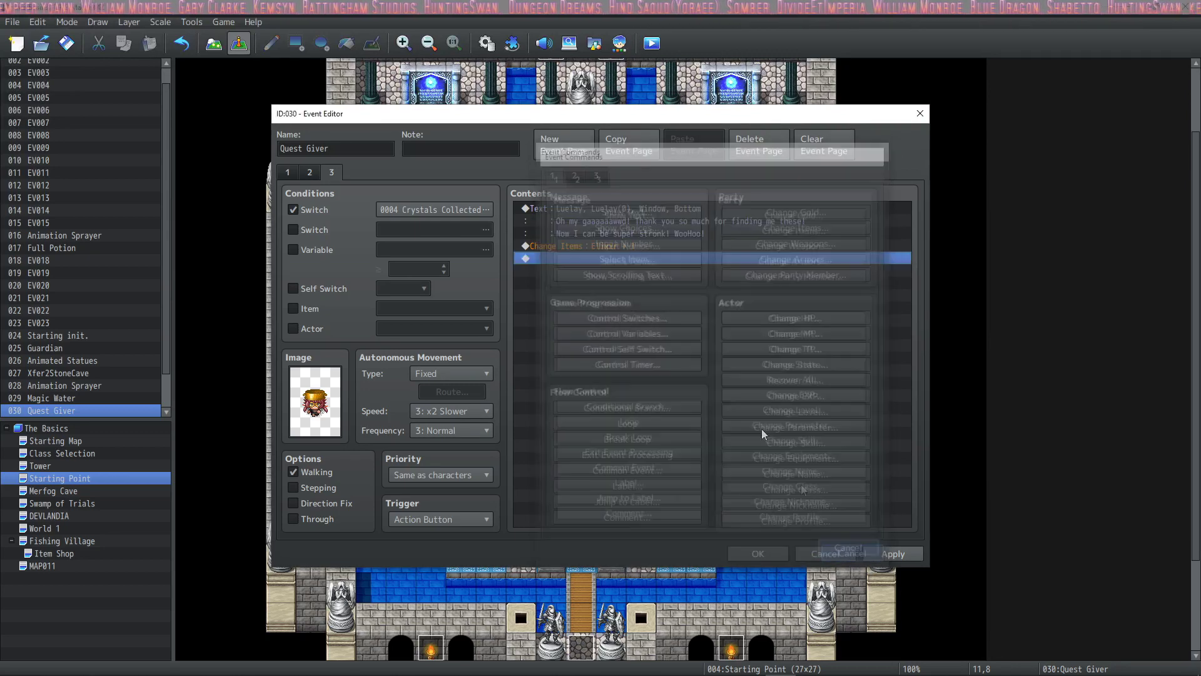
left_click(626, 208)
key("ctrl+c")
left_click(607, 260)
key("ctrl+v")
Step: Change the pasted message to "Here's an Elixir for your troubles!" and review page 3's commands
double_click(625, 266)
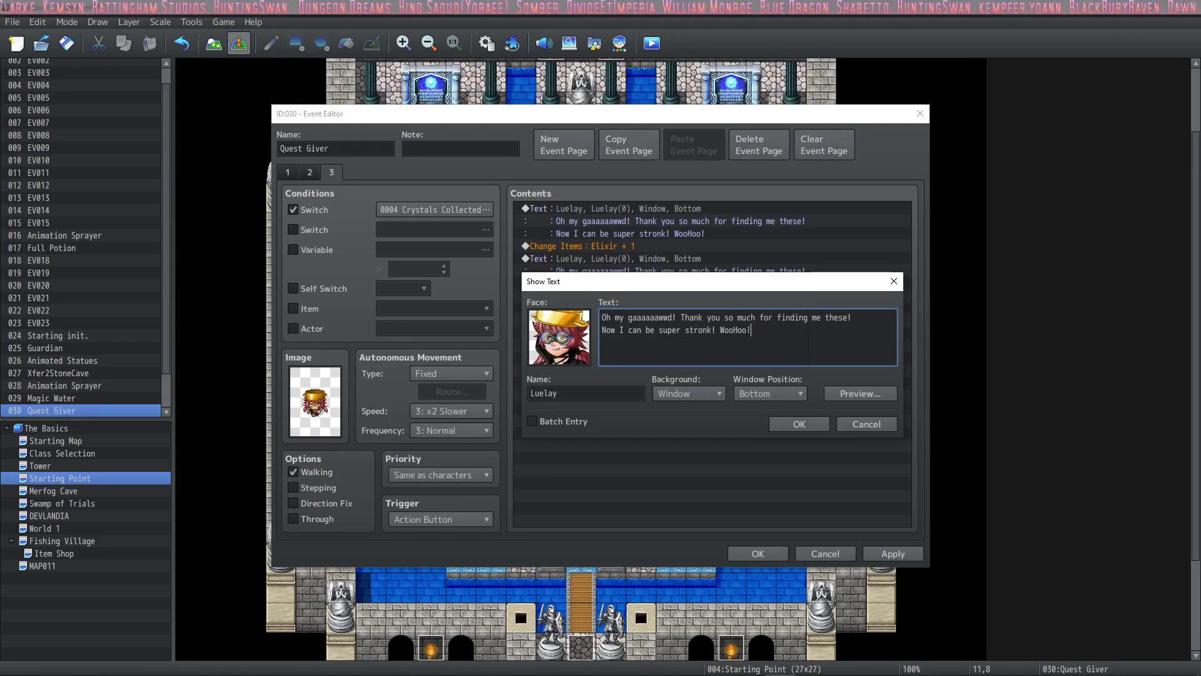
key("ctrl+a")
type("\\")
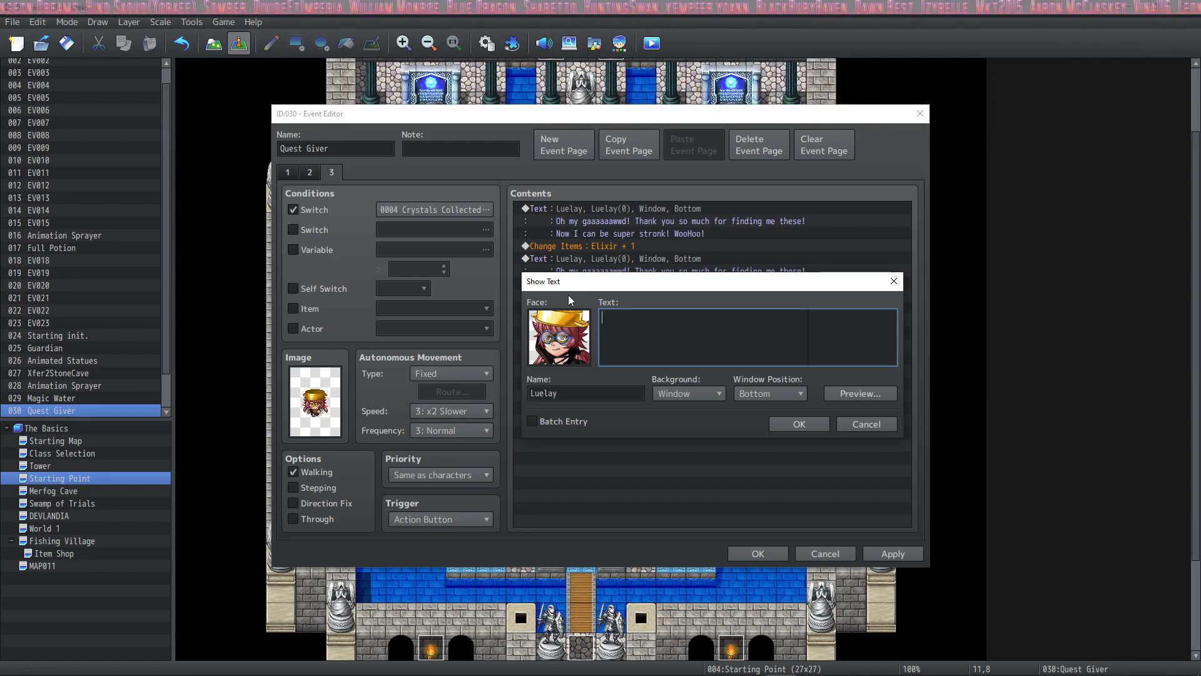
key("ctrl+v")
left_click(789, 426)
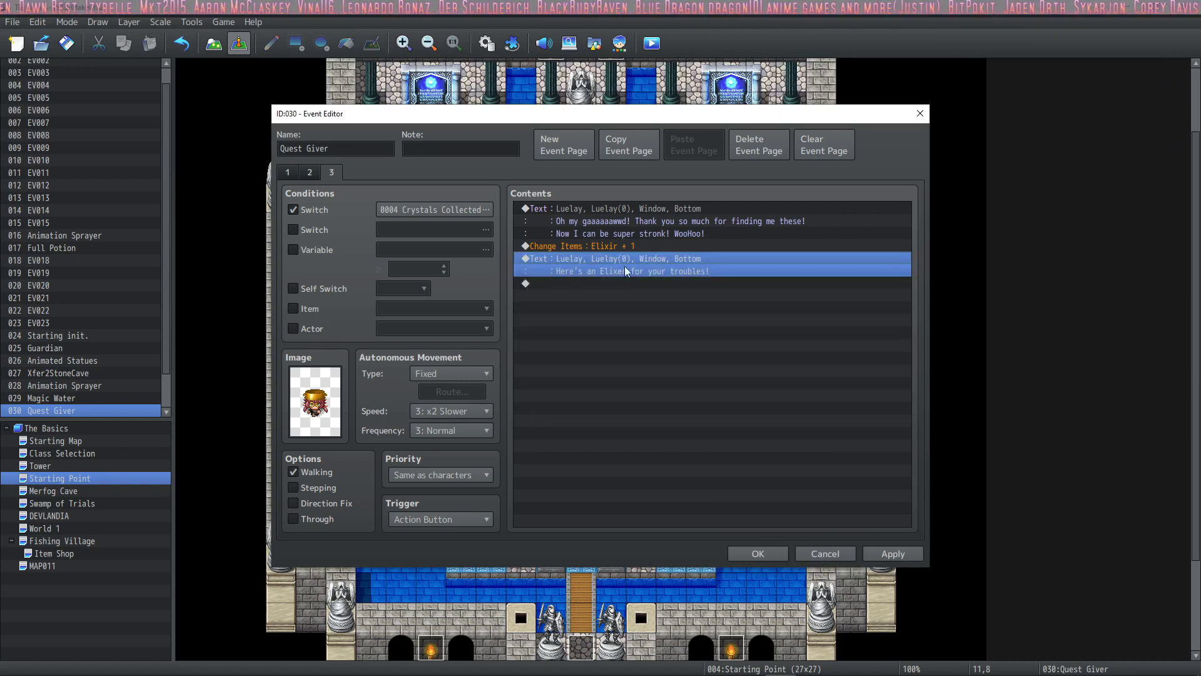
left_click(616, 283)
left_click(638, 247)
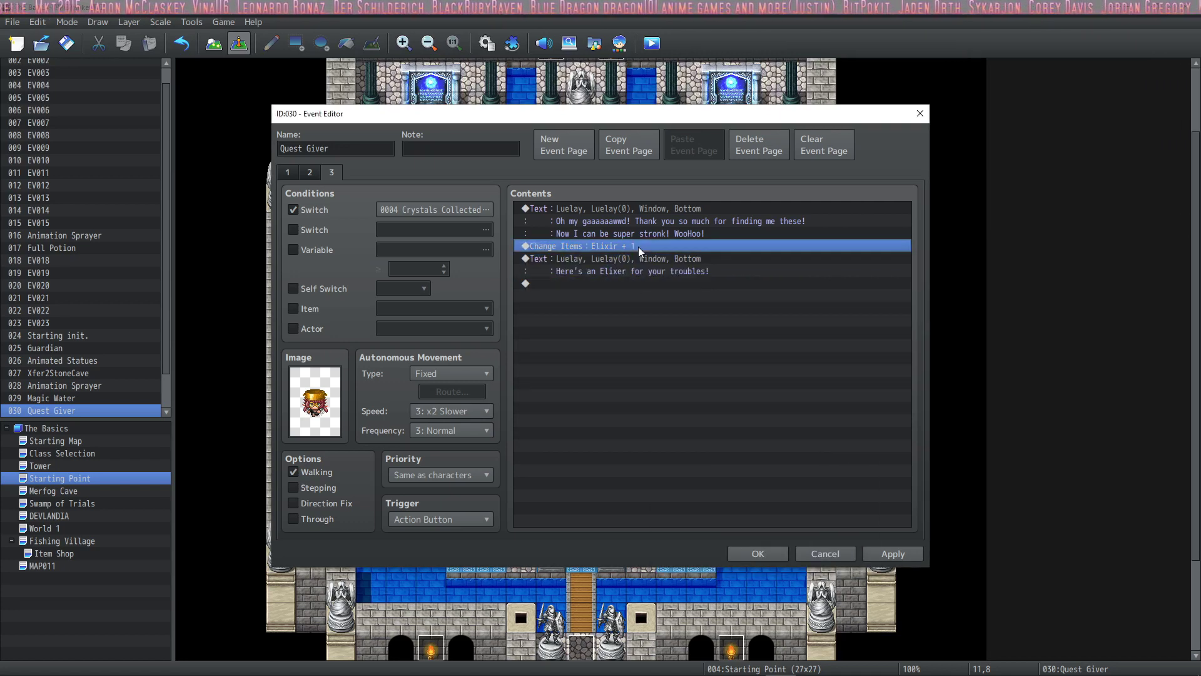
left_click(685, 258)
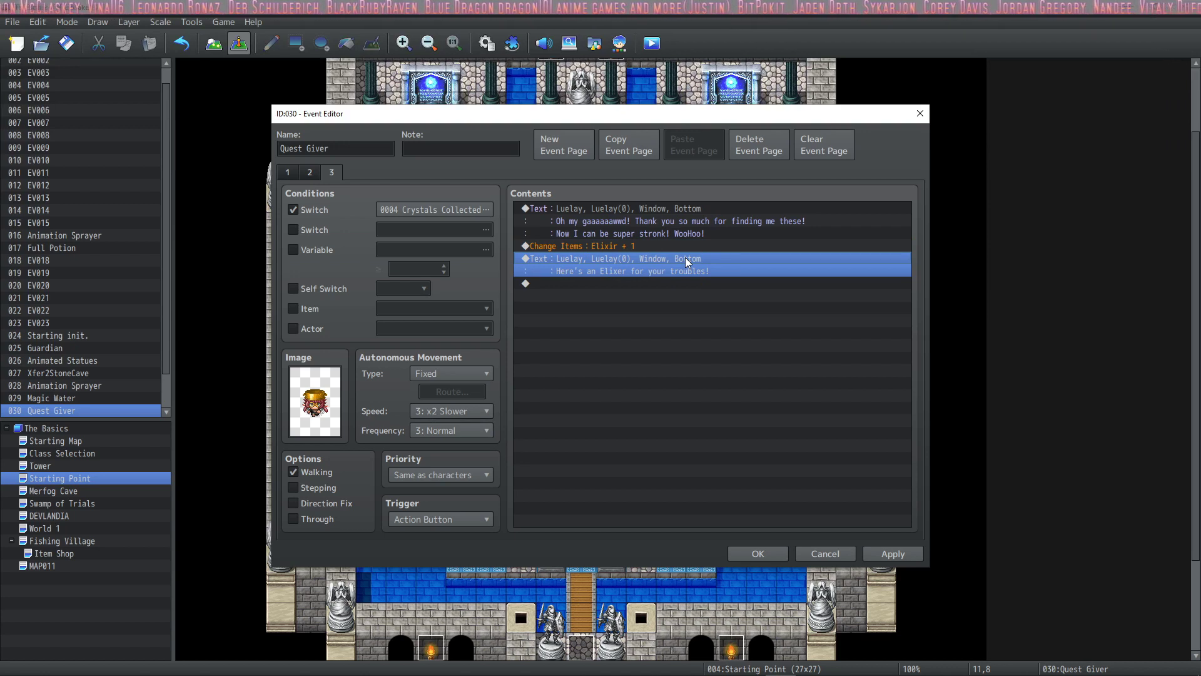